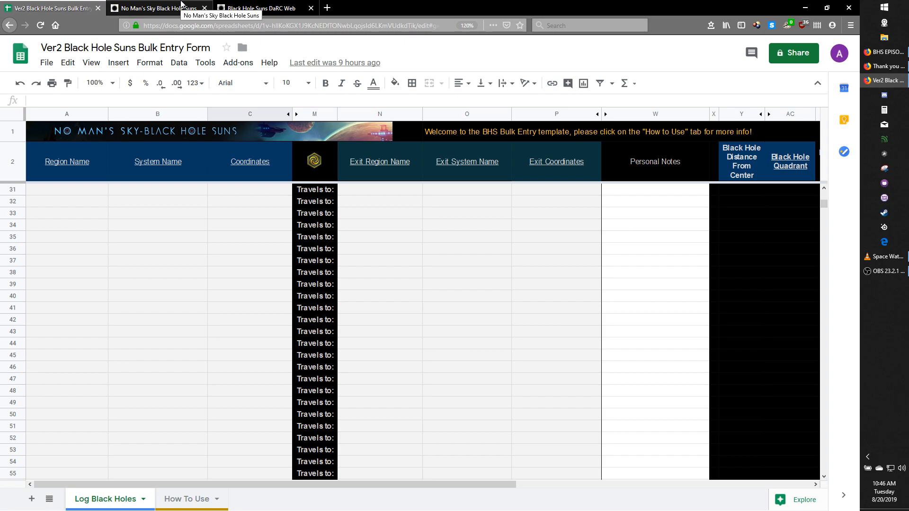
- Switch to the No Man's Sky Black Hole Suns data entry page and view its login options, cancelling without logging in
click(182, 4)
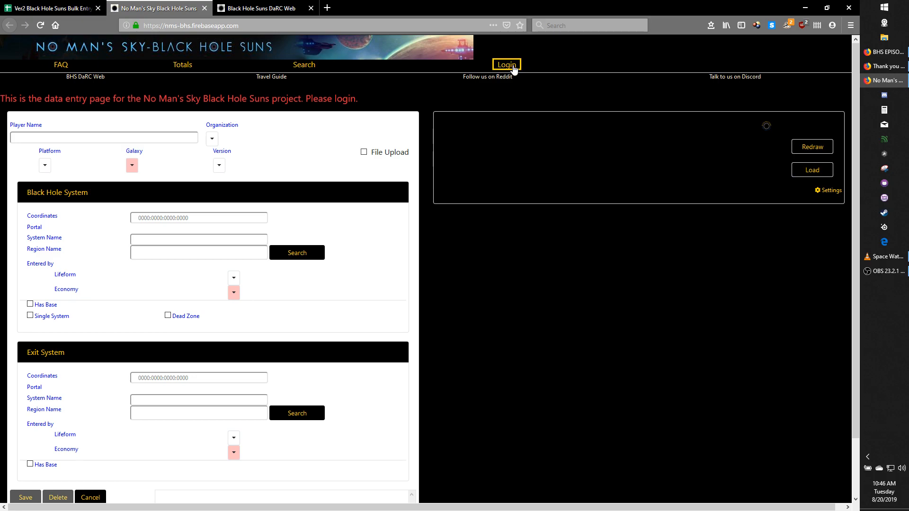
click(514, 68)
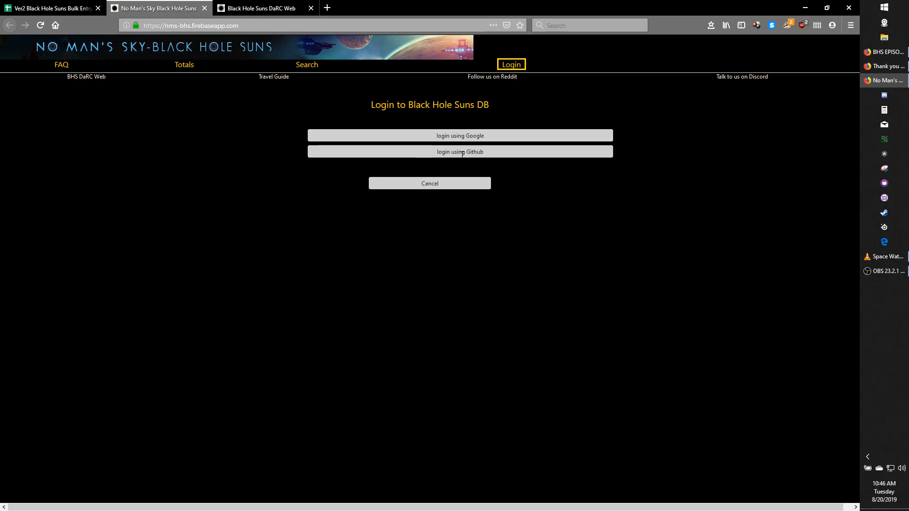
click(429, 183)
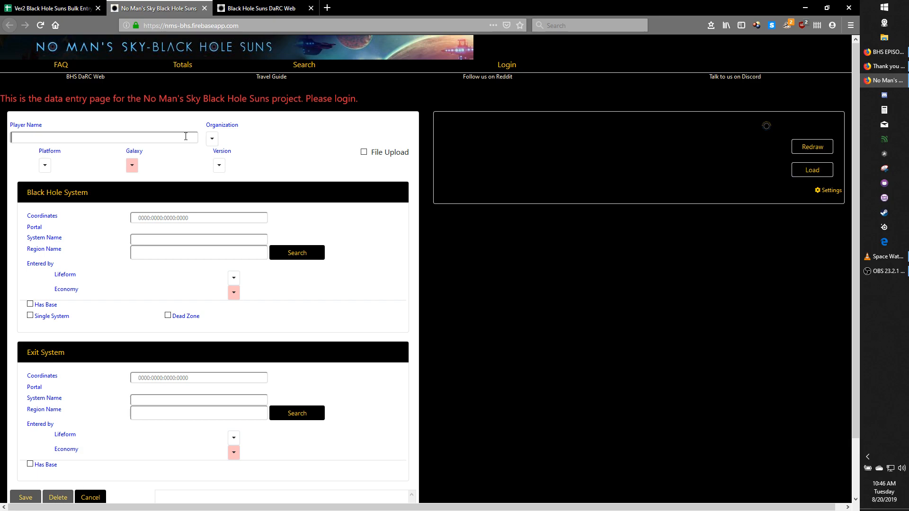
- Enter the player name in the data entry form and look through the platform and galaxy options
text(Arock)
drag(218, 125, 234, 122)
click(65, 156)
click(45, 167)
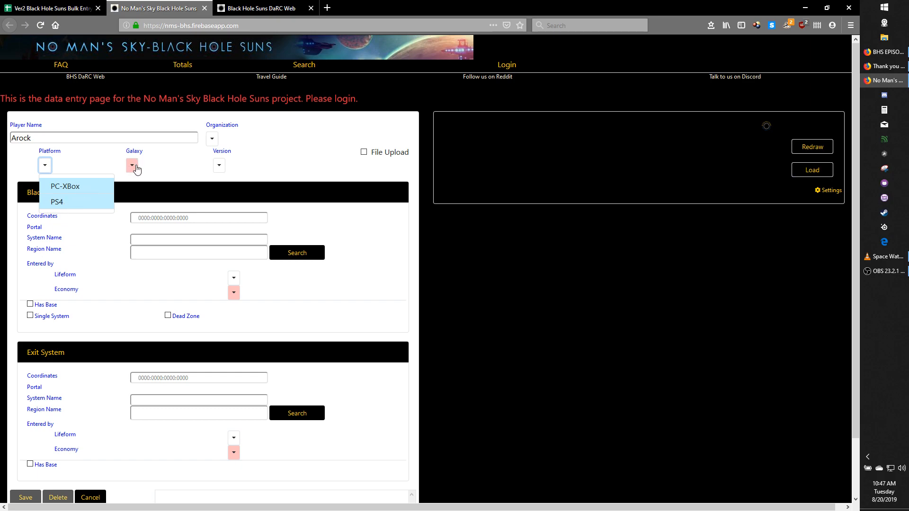
click(132, 166)
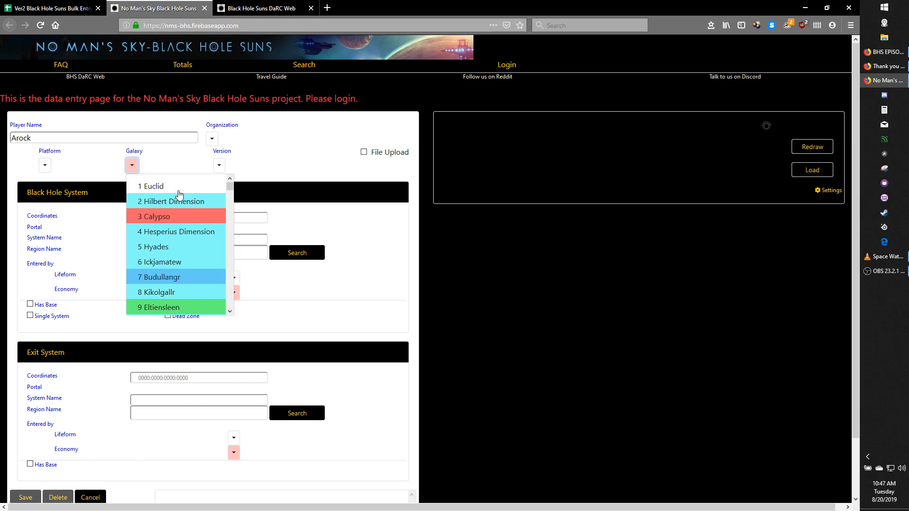
click(178, 192)
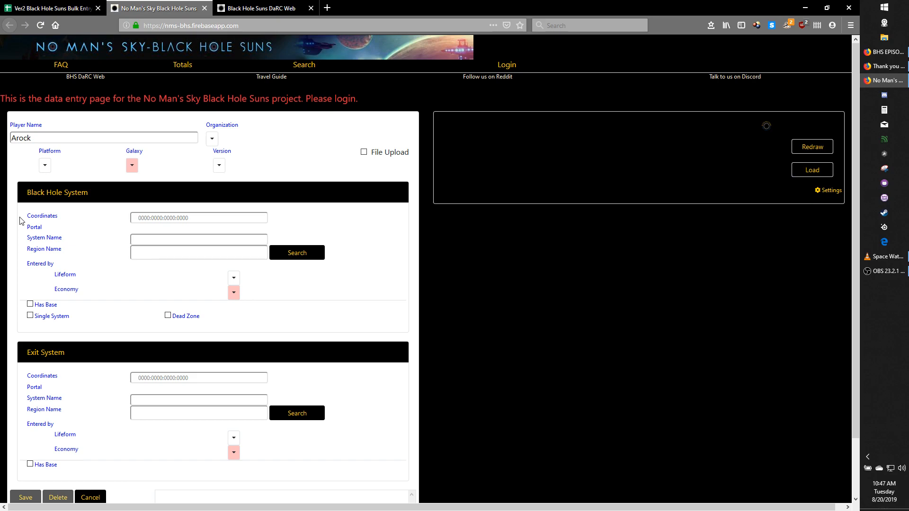
- Paste the coordinates 0436:007F:0D54:0079 into the Black Hole System section
drag(24, 218, 60, 213)
drag(25, 239, 70, 254)
click(178, 219)
text(0436:007F:0D54:0079)
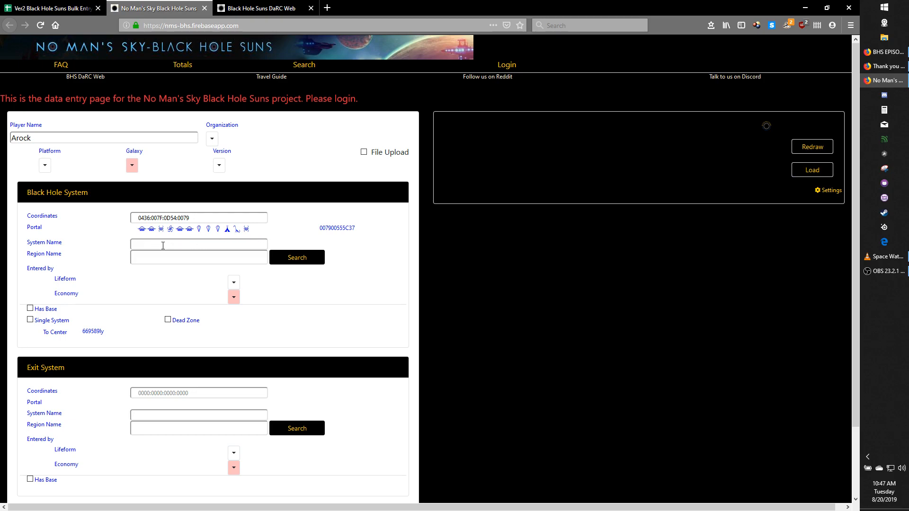
text(yrstem whatever)
drag(192, 246, 67, 255)
key(BackSpace)
- Turn on the File Upload option to show the Bulk File Upload section
click(365, 153)
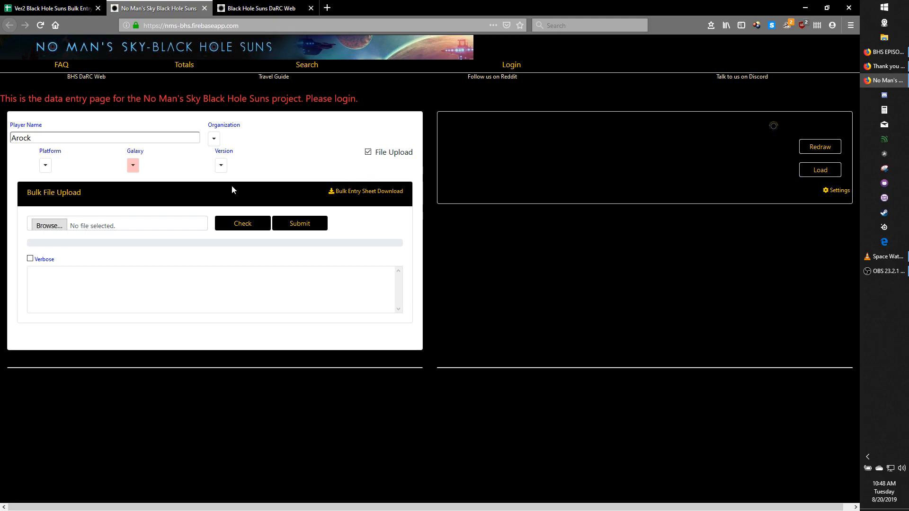
click(369, 152)
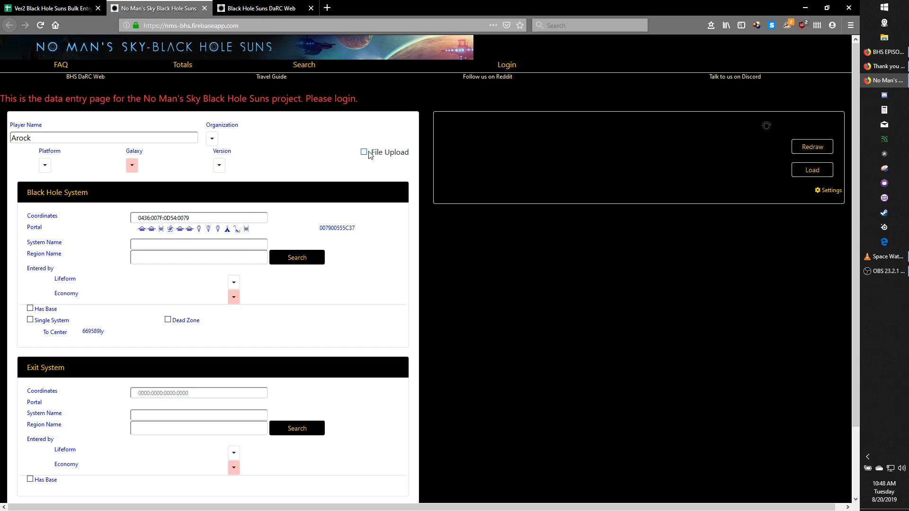
click(364, 152)
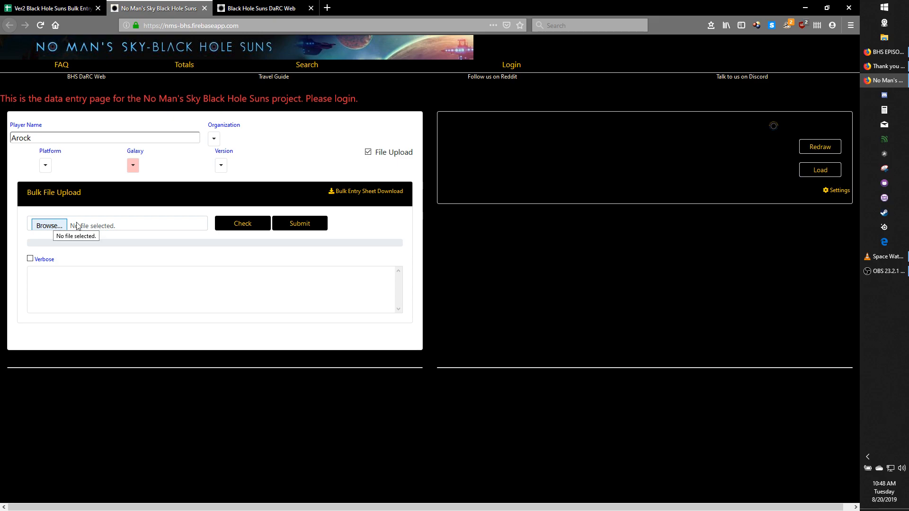
- View the CSV files available for the bulk upload and cancel without choosing a file
click(53, 226)
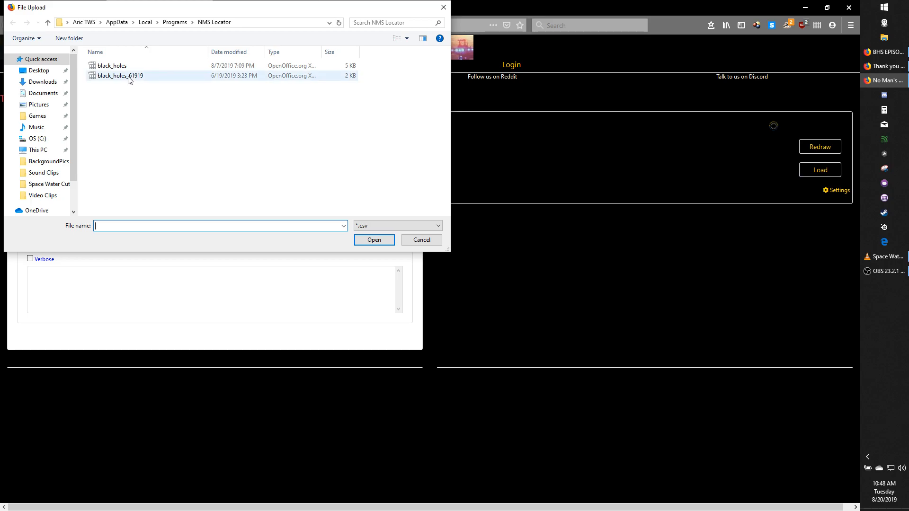
click(422, 240)
click(297, 225)
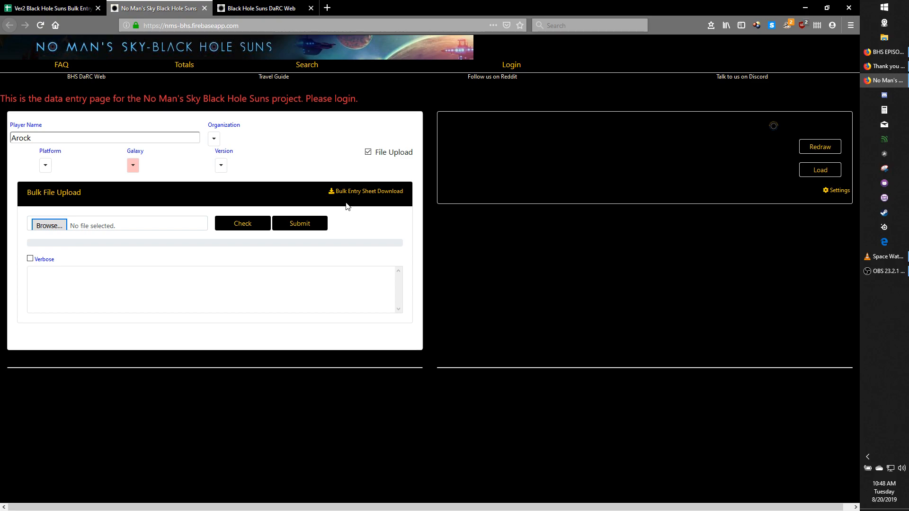
- Open the linked bulk entry sheet and examine the How To Use instructions in the Ver2 Black Hole Suns Bulk Entry Form
click(380, 194)
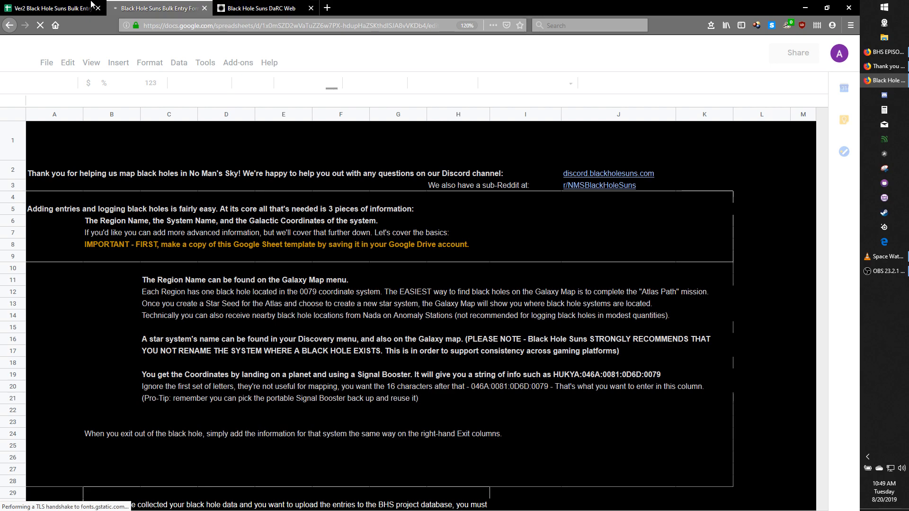
key(ctrl+shift+Tab)
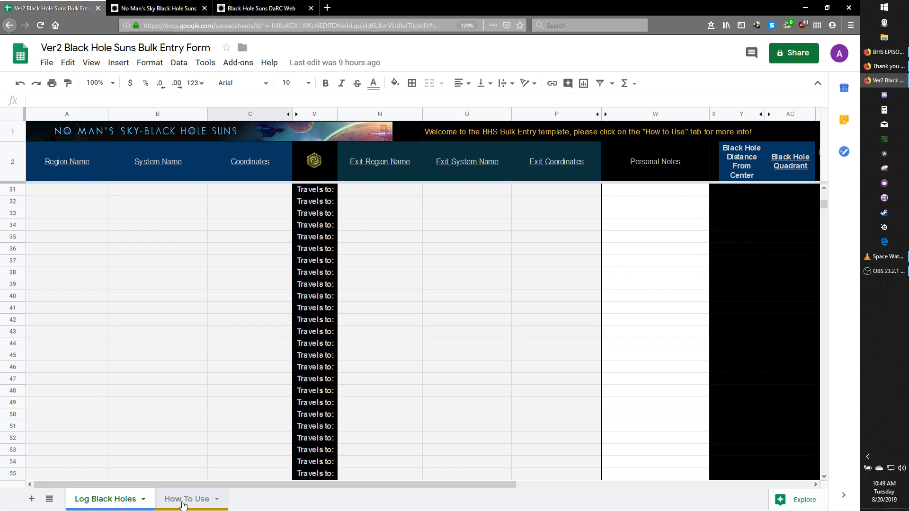
click(184, 504)
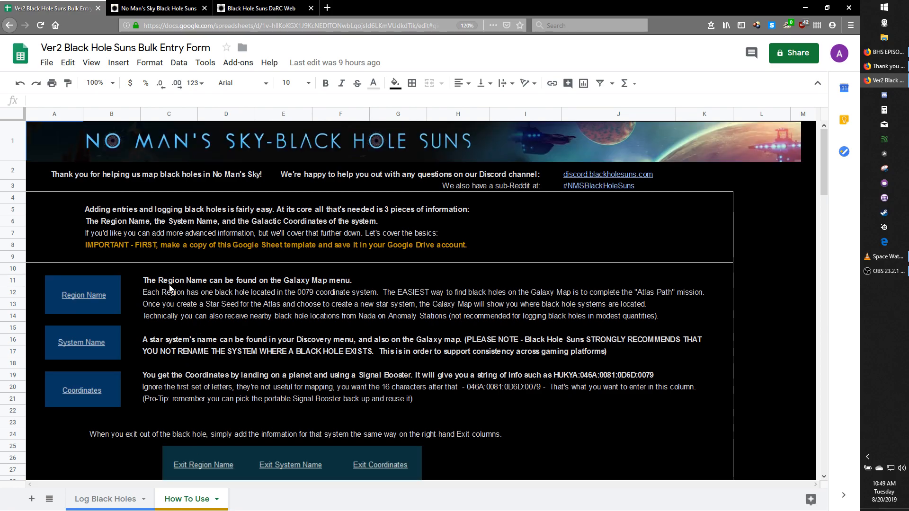
scroll(170, 288, down, 3)
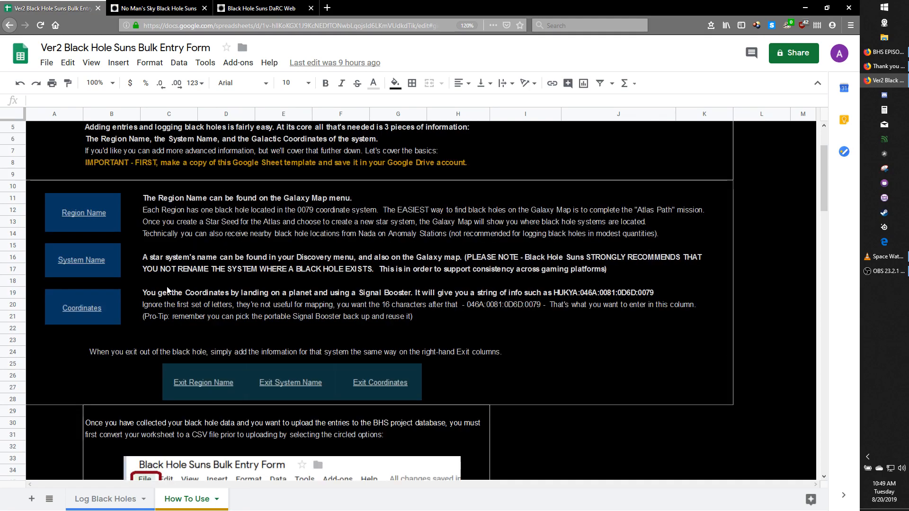
scroll(168, 289, up, 3)
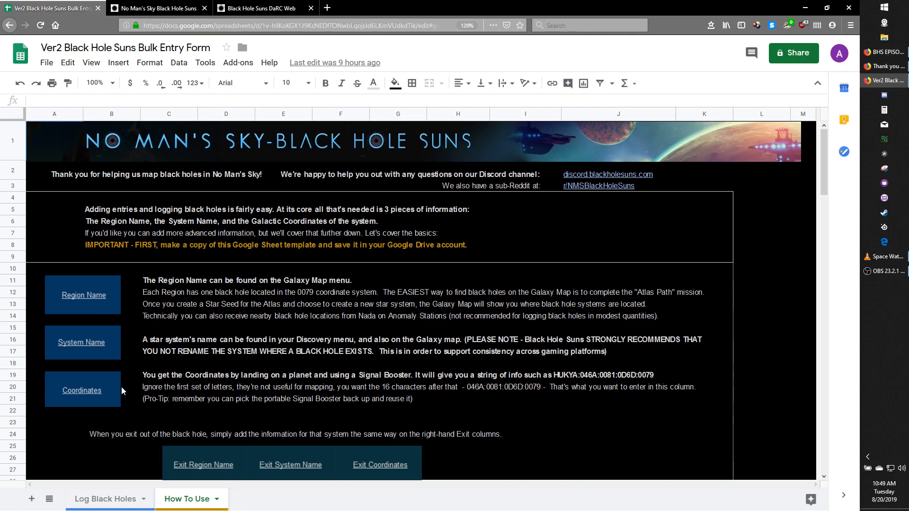
scroll(204, 370, down, 7)
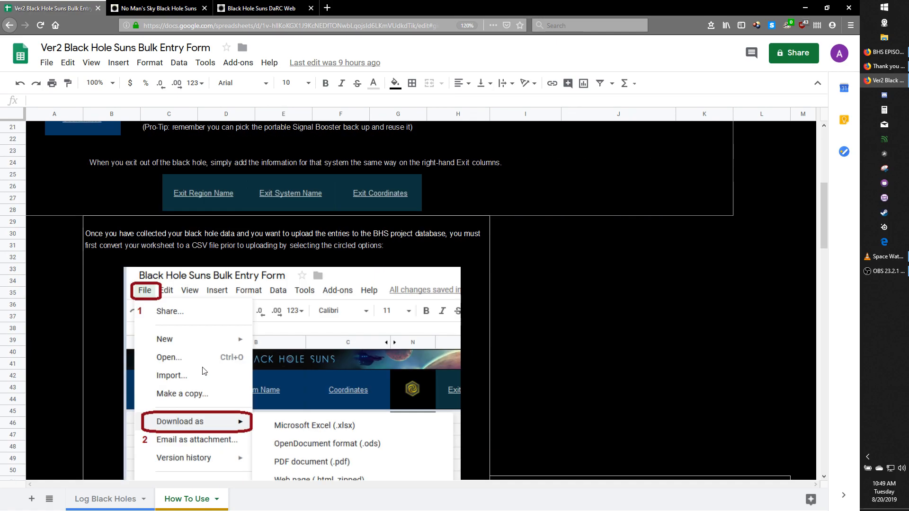
scroll(204, 370, down, 2)
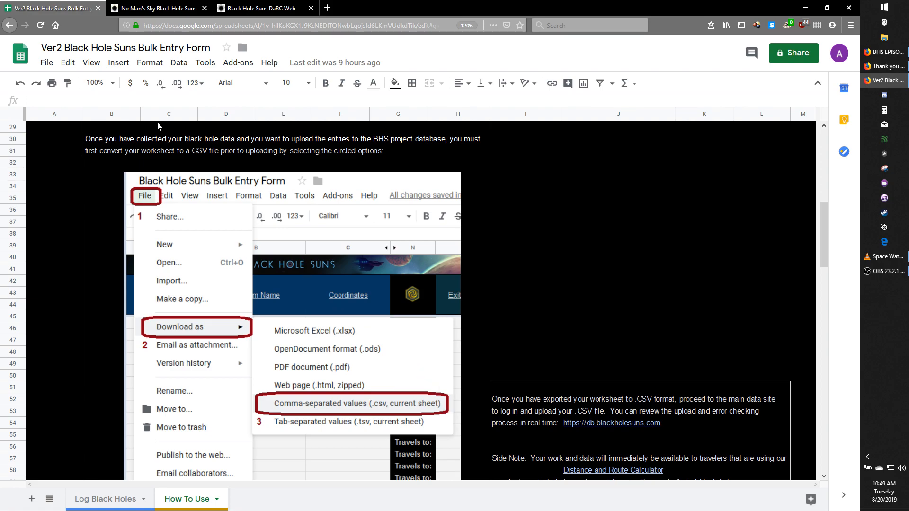
- Start downloading the How To Use sheet as comma-separated values (.csv) and cancel the save
click(52, 67)
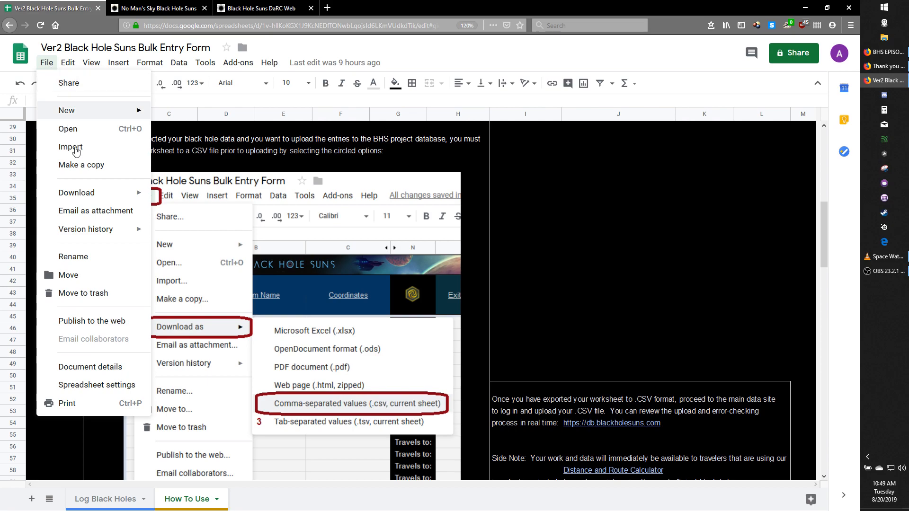
mouse_move(114, 193)
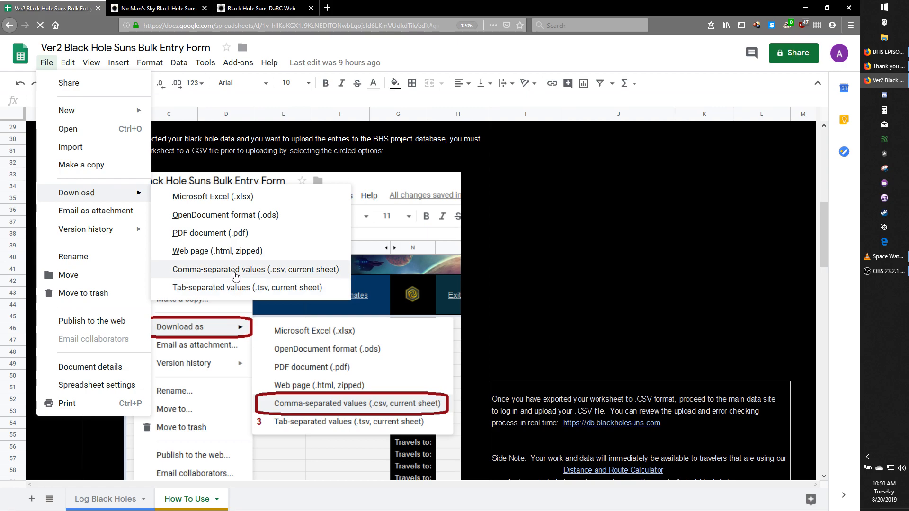
click(236, 271)
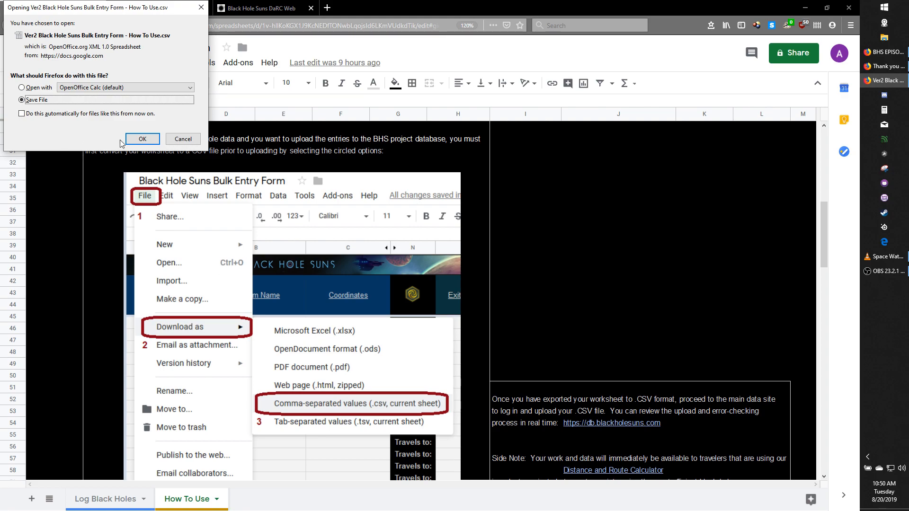
click(177, 144)
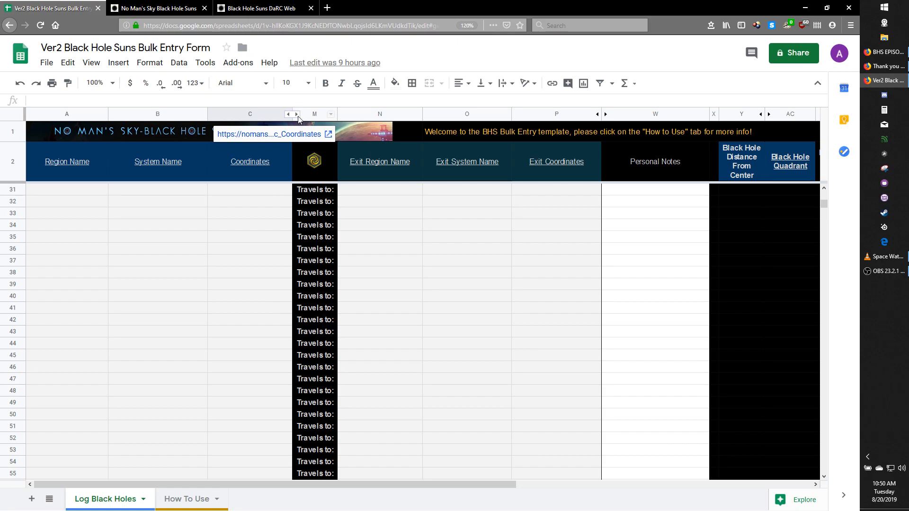
- Expand the hidden columns D to L in the Log Black Holes sheet and change row 39's entry type to Base and finally Single System
click(297, 114)
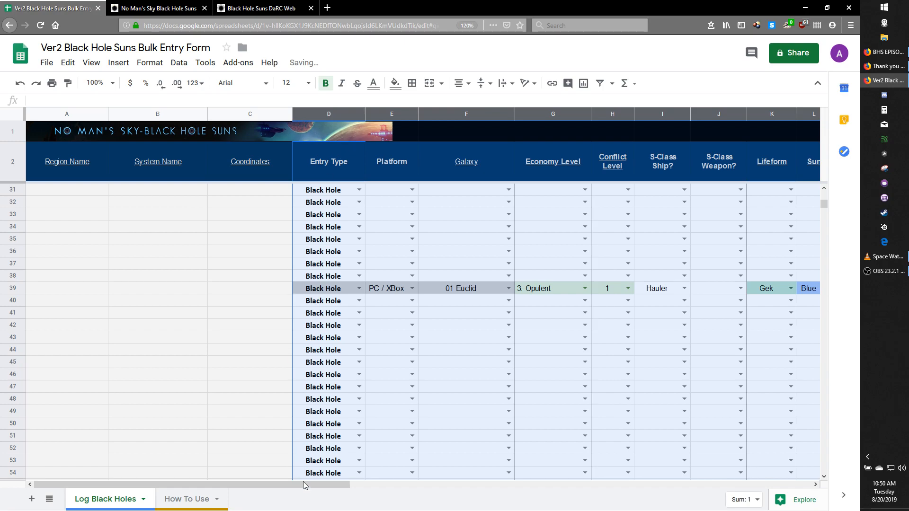
drag(304, 484, 396, 484)
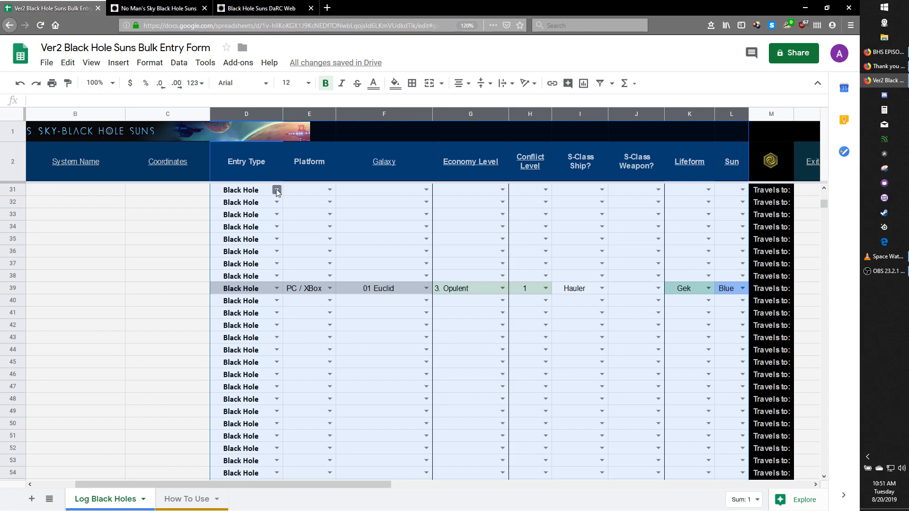
click(277, 289)
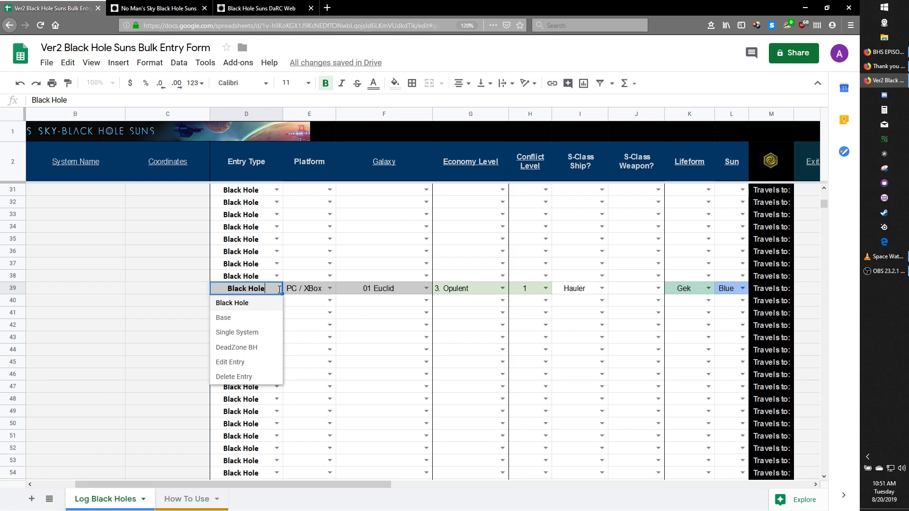
click(249, 318)
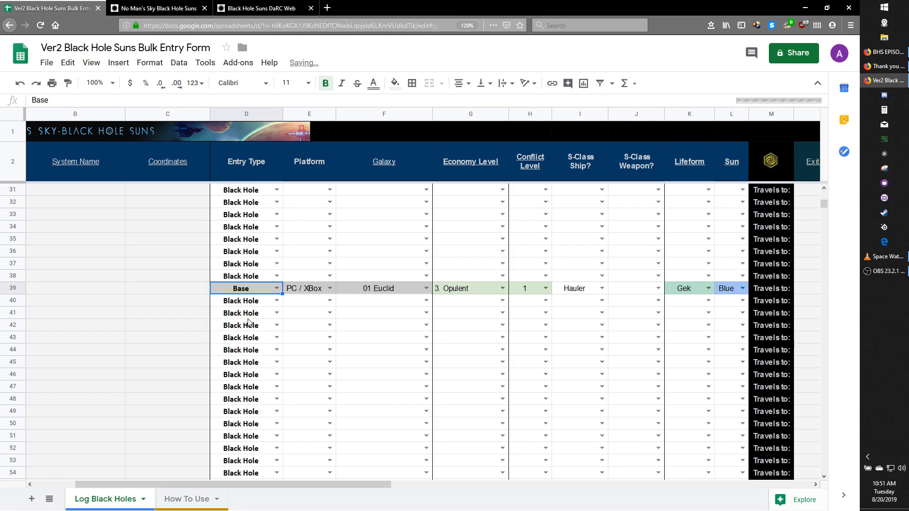
click(277, 288)
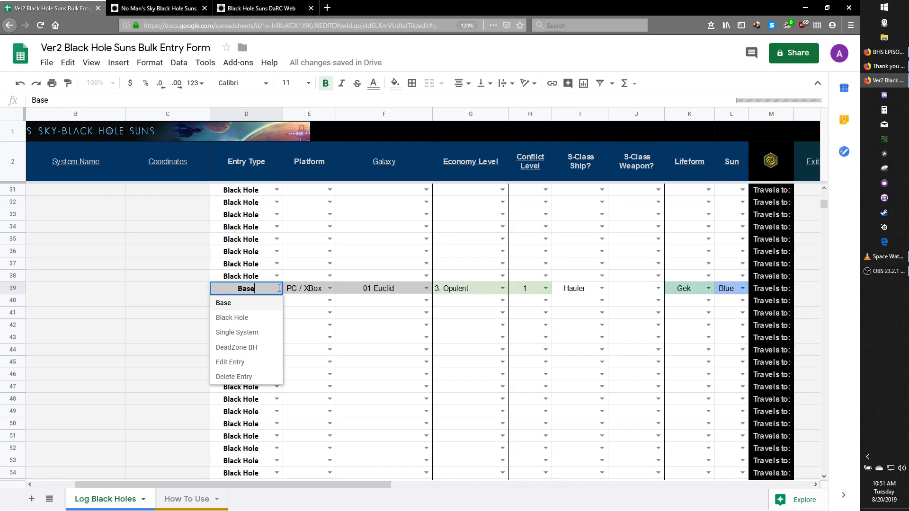
click(261, 334)
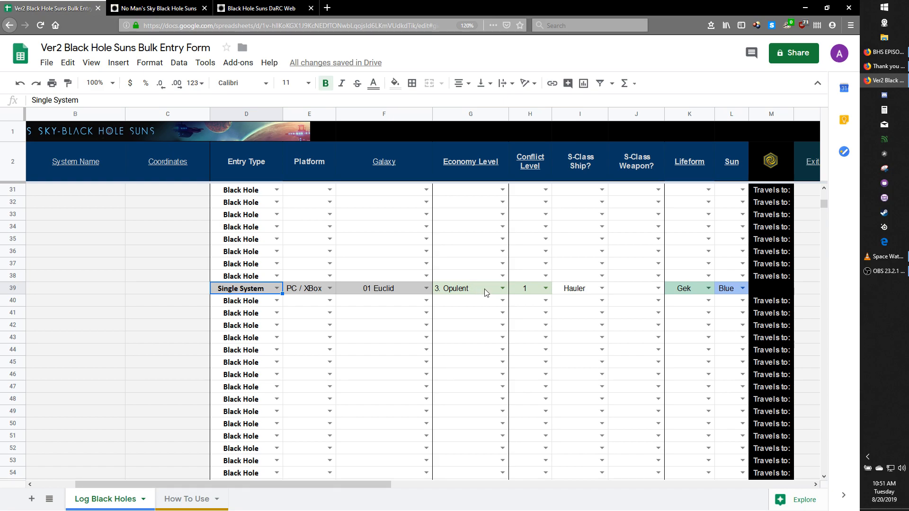
- In row 39, set the Conflict Level to 3, the S-Class Ship to Explorer and the S-Class Weapon to Pistol
click(545, 289)
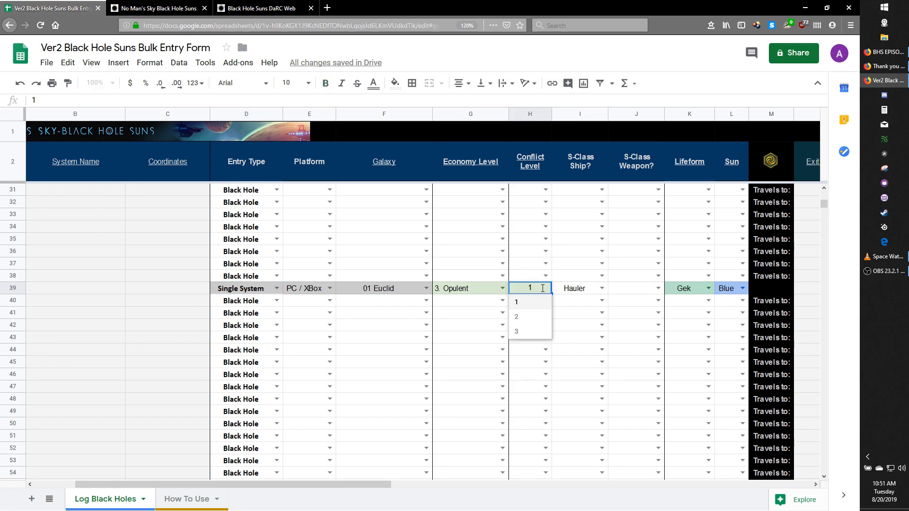
click(542, 331)
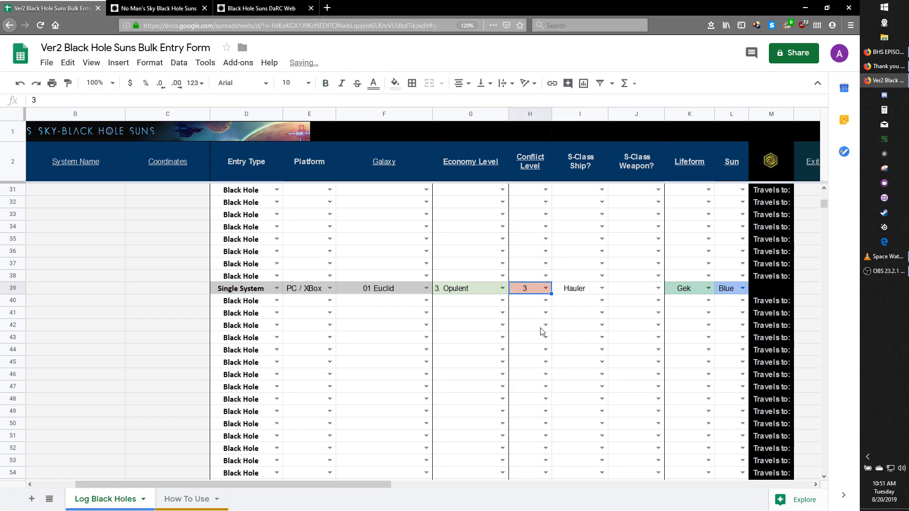
click(602, 289)
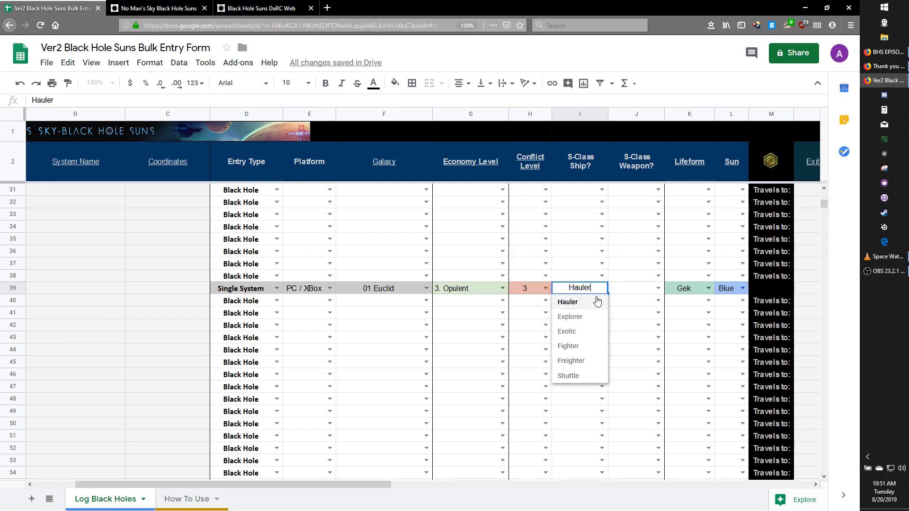
click(587, 317)
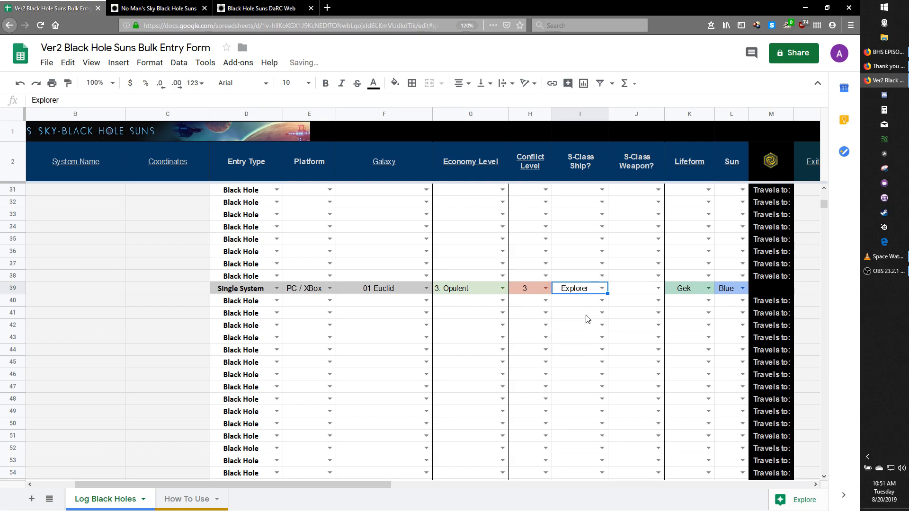
click(655, 290)
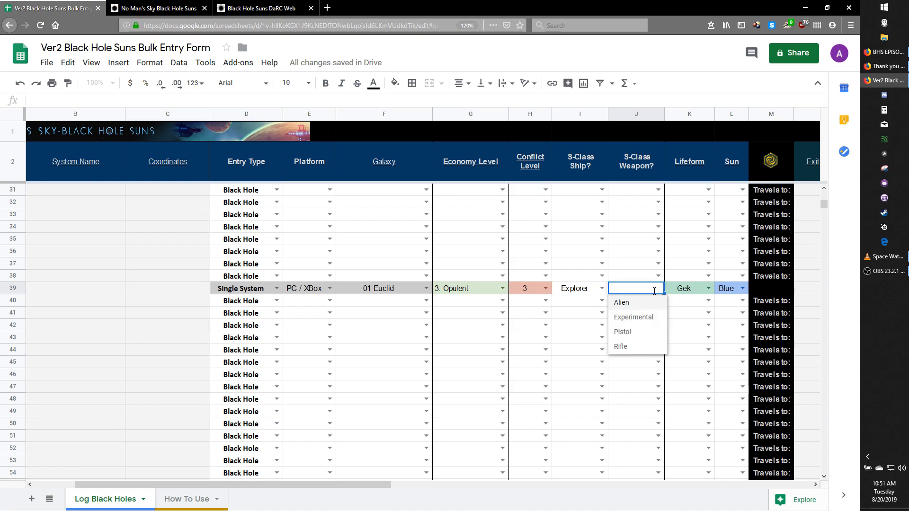
click(640, 333)
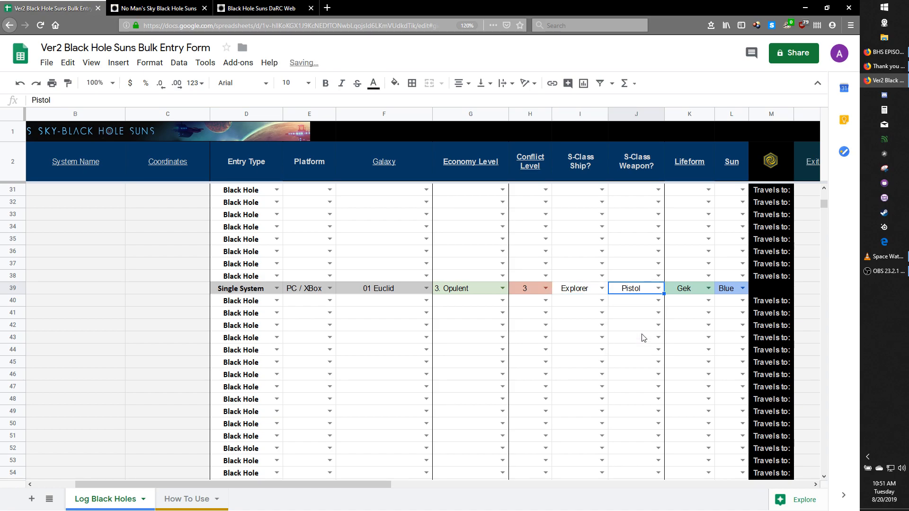
- In row 39, set the Lifeform to Korvax and the Sun to Red
click(710, 294)
click(700, 331)
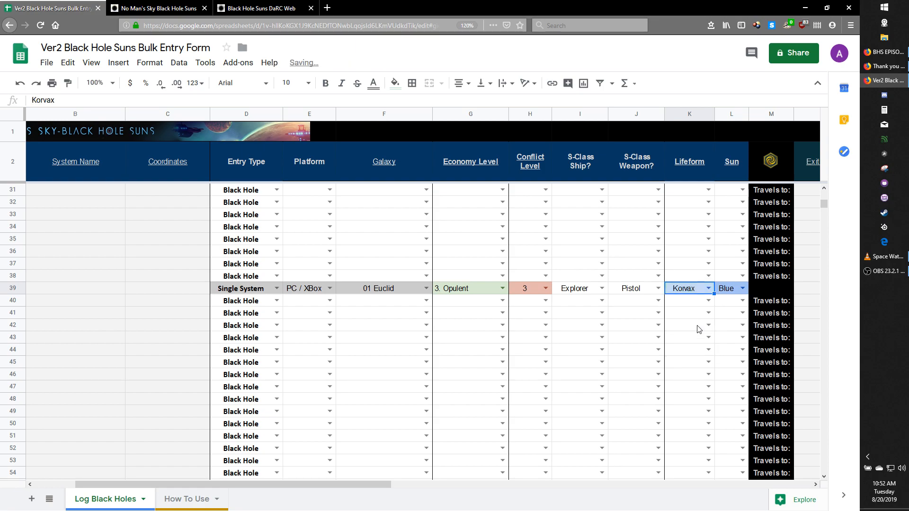
click(741, 290)
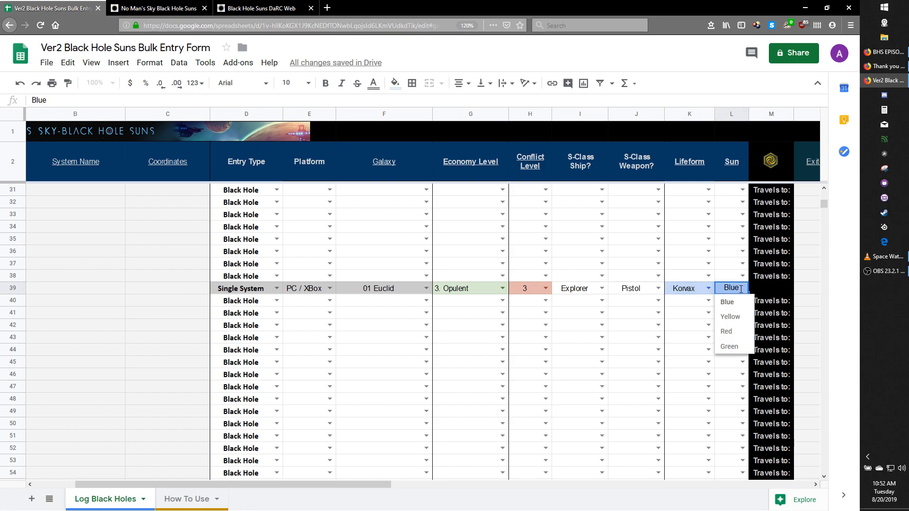
click(737, 337)
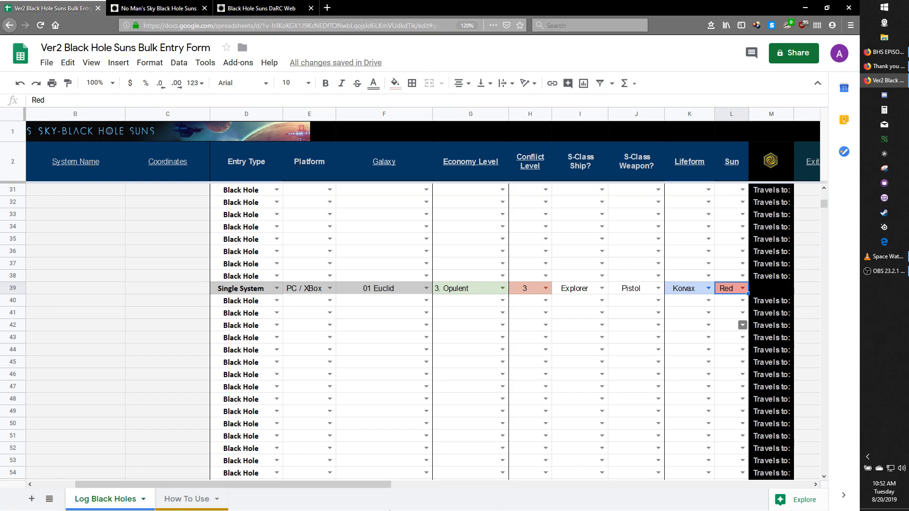
- Set row 39's Platform to PS4
drag(351, 483, 670, 460)
scroll(748, 433, left, 5)
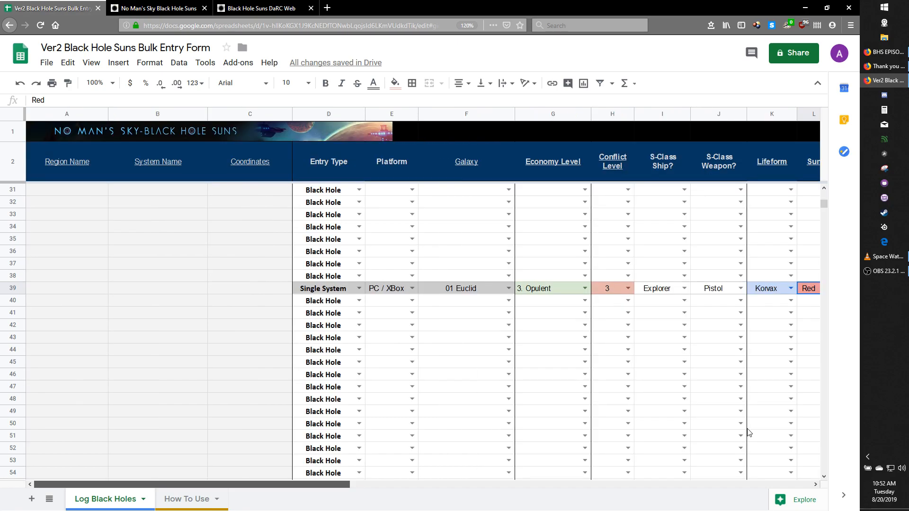
drag(334, 488, 437, 510)
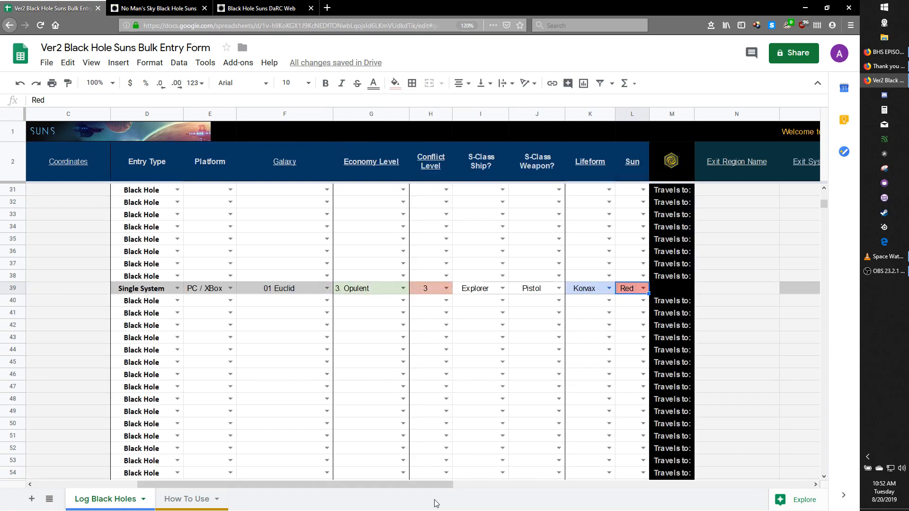
click(230, 289)
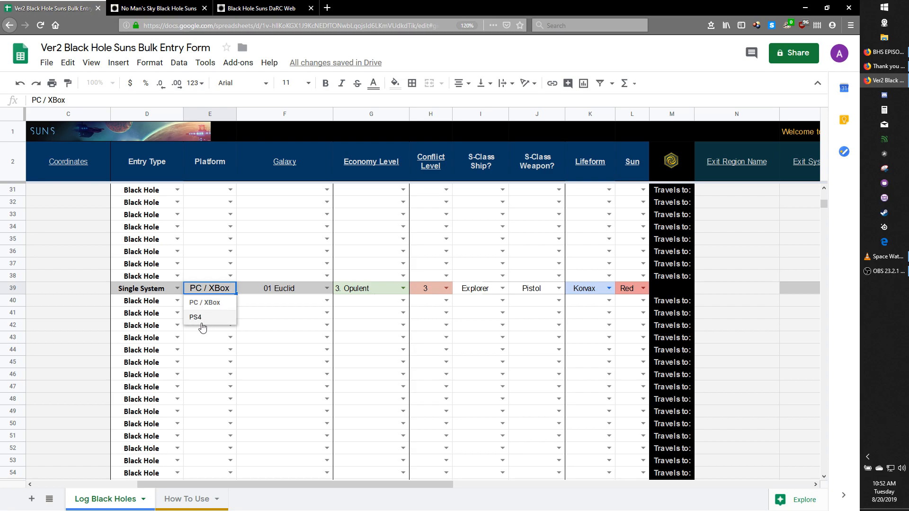
click(203, 318)
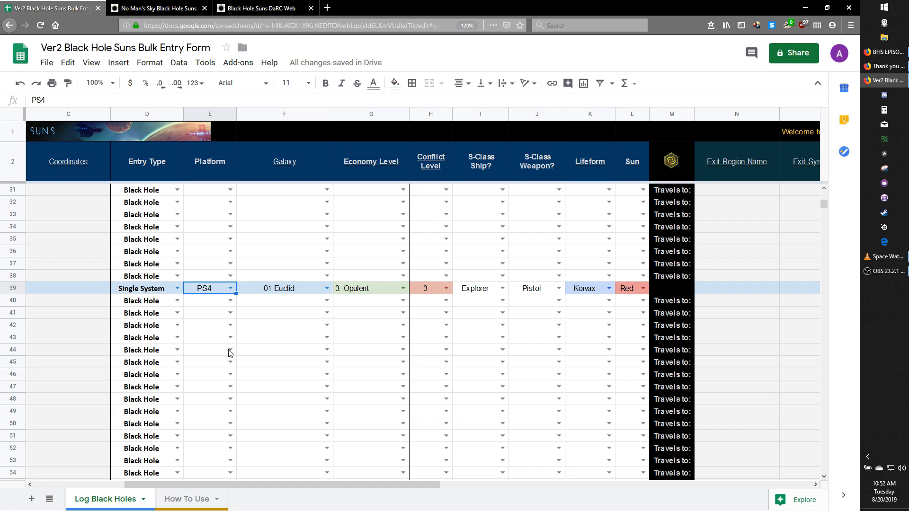
- Clear the Entry Type in the empty row 10 that separates two black hole chains
drag(347, 489, 213, 491)
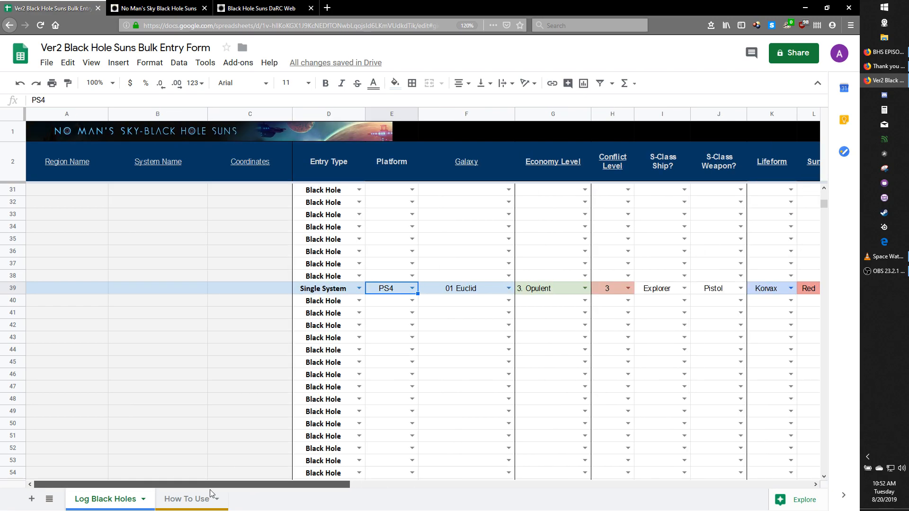
scroll(192, 391, up, 7)
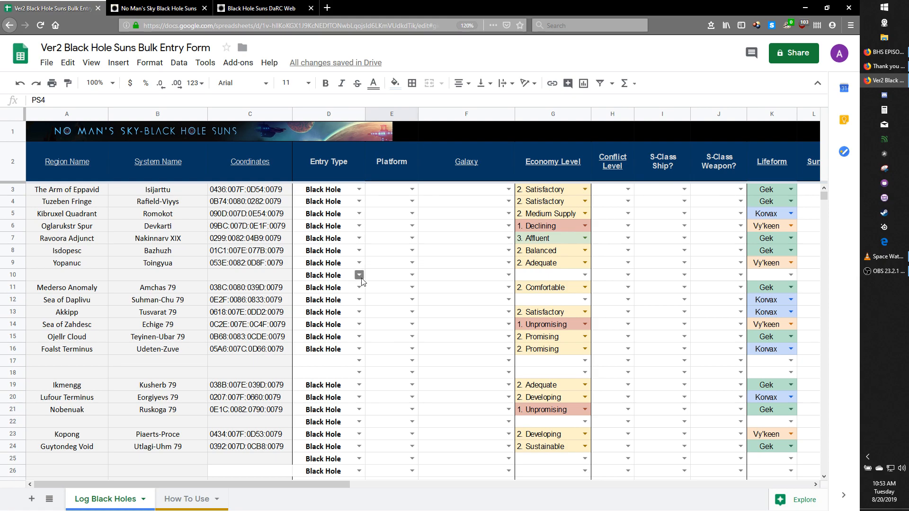
click(323, 279)
key(Delete)
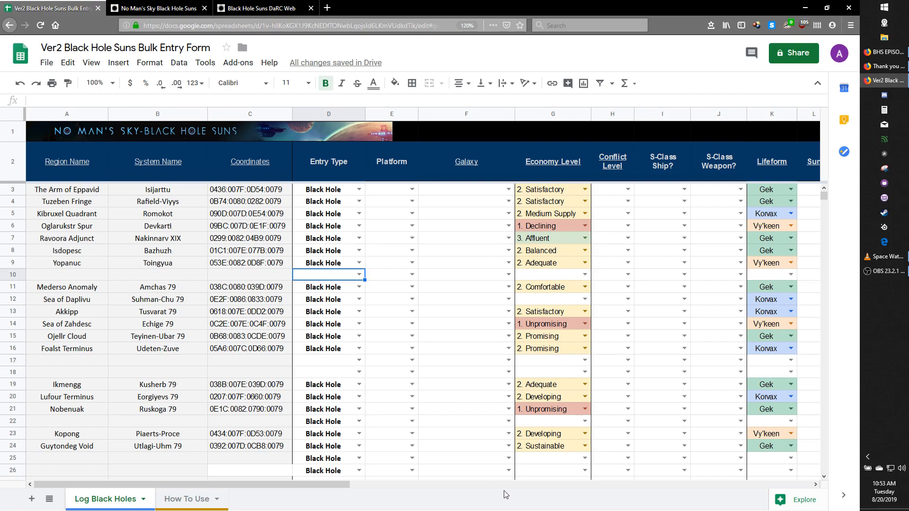
- Look over the exit and distance columns, and hide columns D to F (Entry Type, Platform and Galaxy)
drag(339, 492, 509, 485)
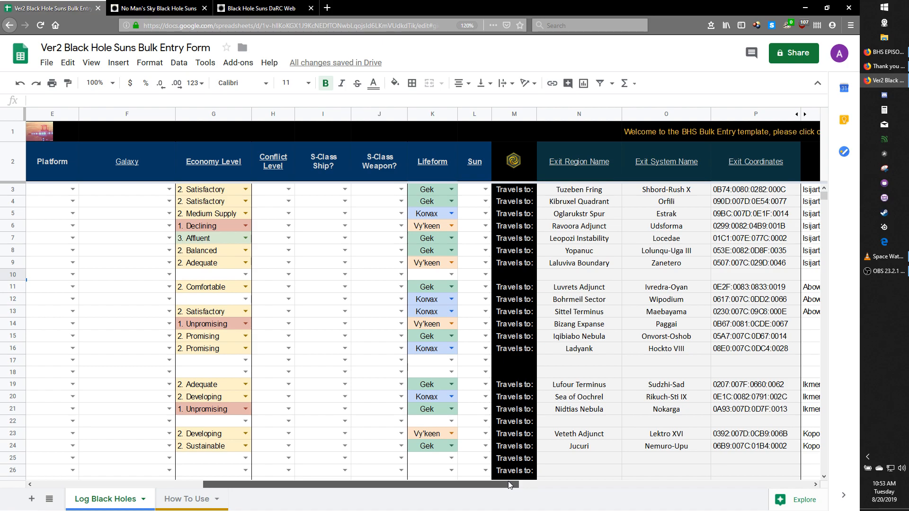
drag(509, 485, 660, 475)
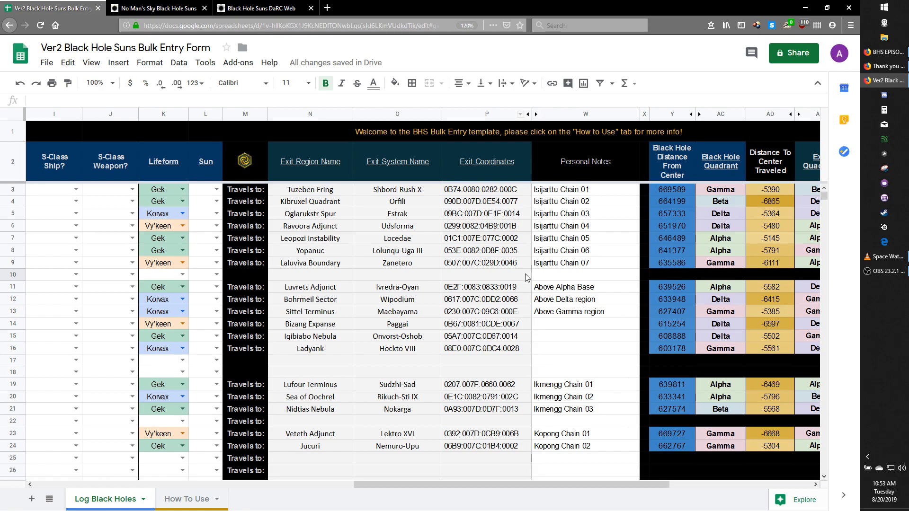
drag(545, 484, 305, 501)
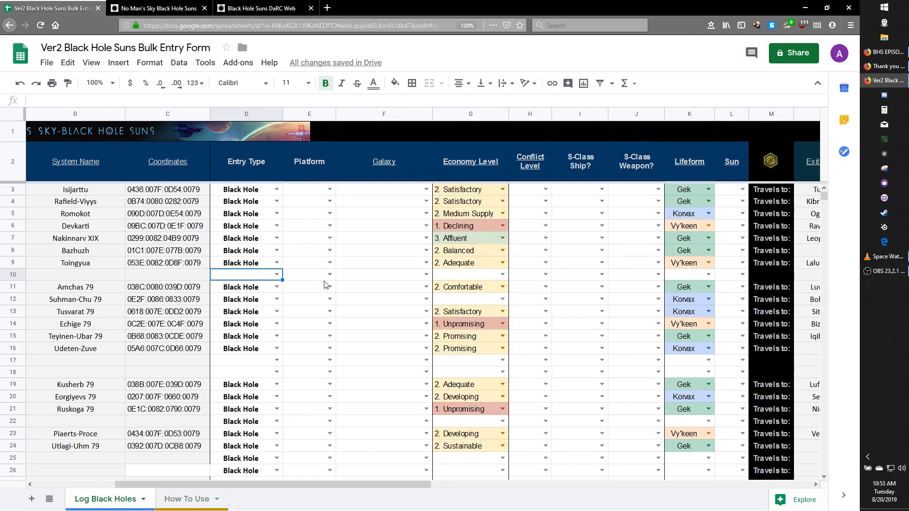
drag(250, 116, 352, 113)
right_click(353, 113)
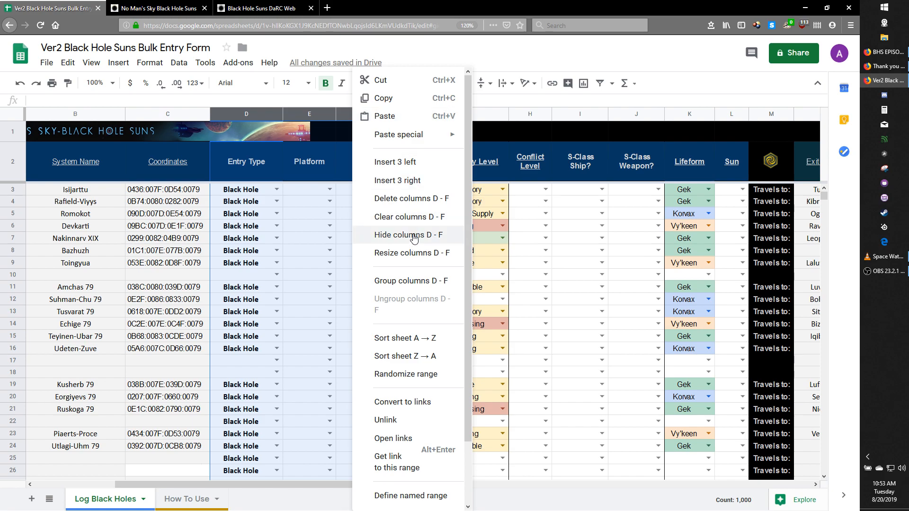
click(414, 236)
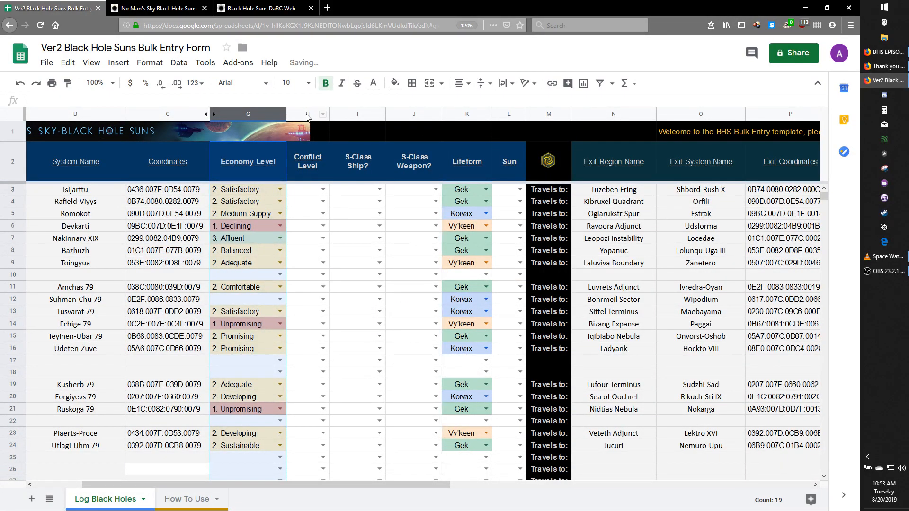
- Hide columns H to J (Conflict Level, S-Class Ship, S-Class Weapon) and column L (Sun)
drag(308, 114, 403, 114)
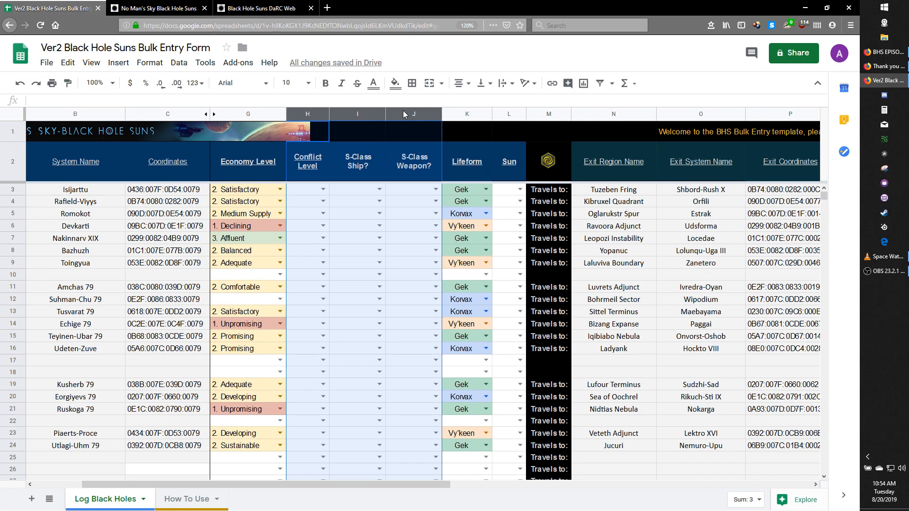
right_click(403, 114)
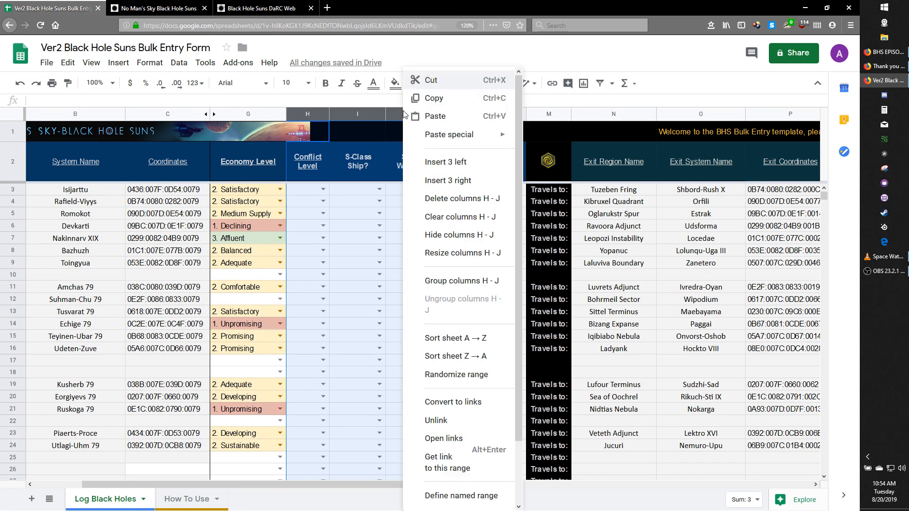
click(449, 235)
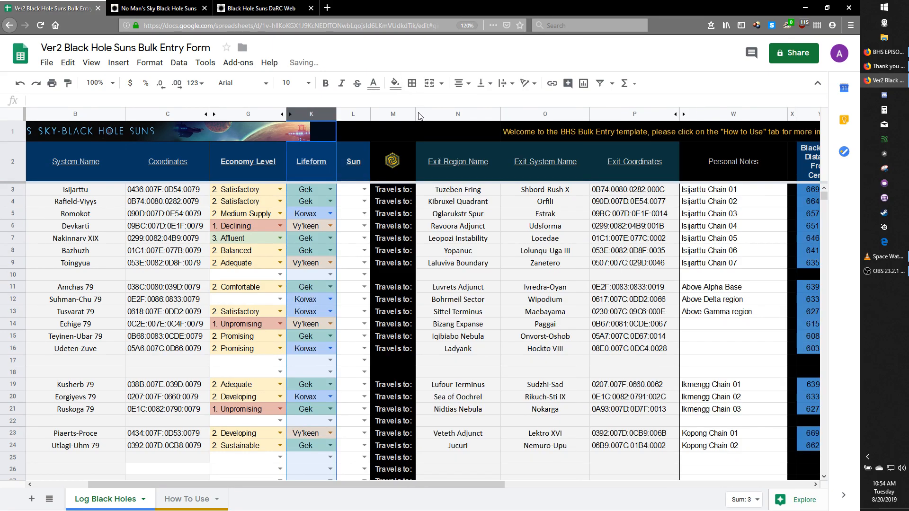
click(346, 115)
right_click(345, 114)
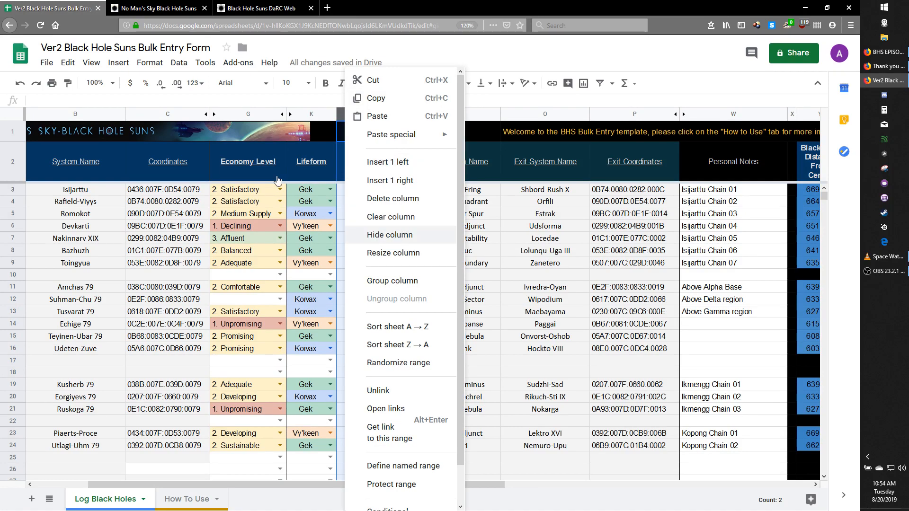
click(395, 237)
click(21, 172)
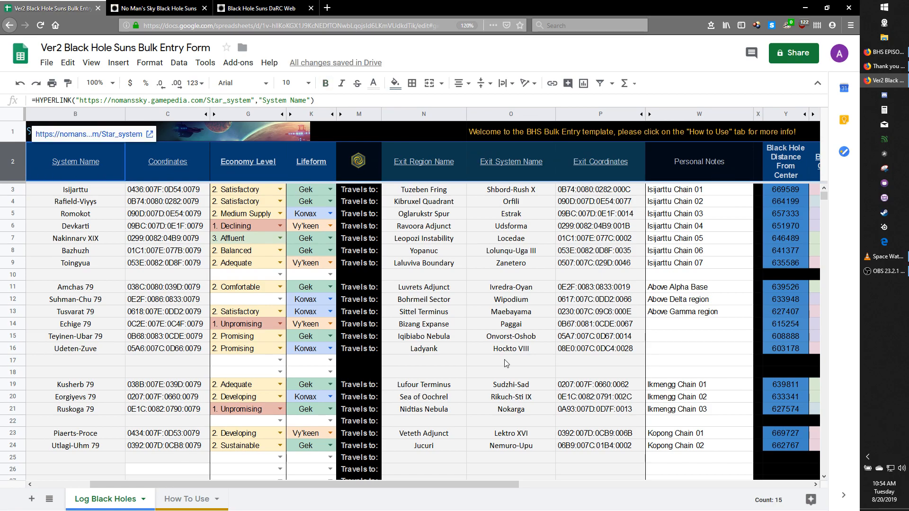
- Examine row 3's coordinates and exit coordinates against the formulas for distance from center and quadrant
drag(444, 485, 753, 466)
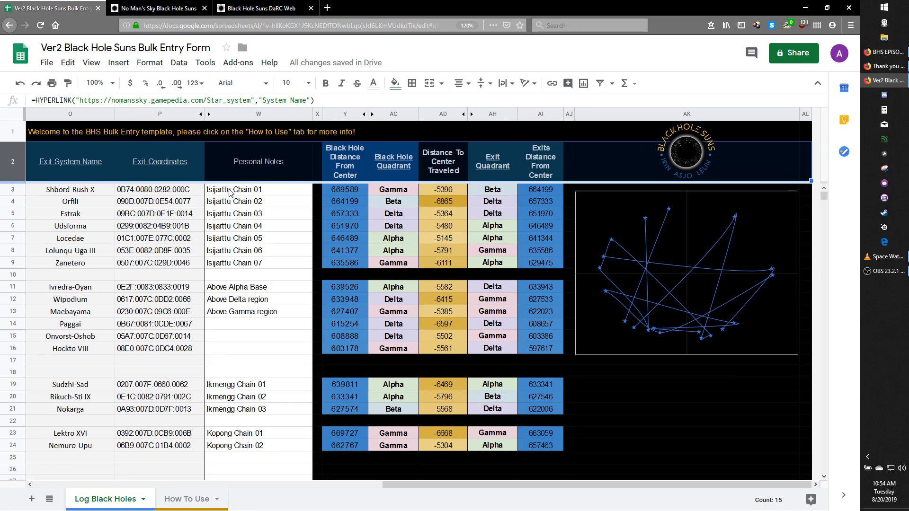
drag(513, 484, 165, 484)
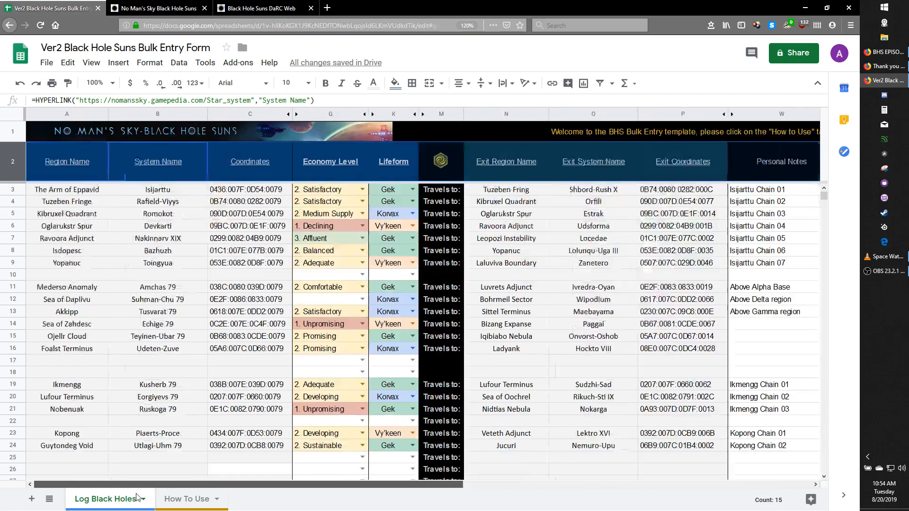
click(226, 194)
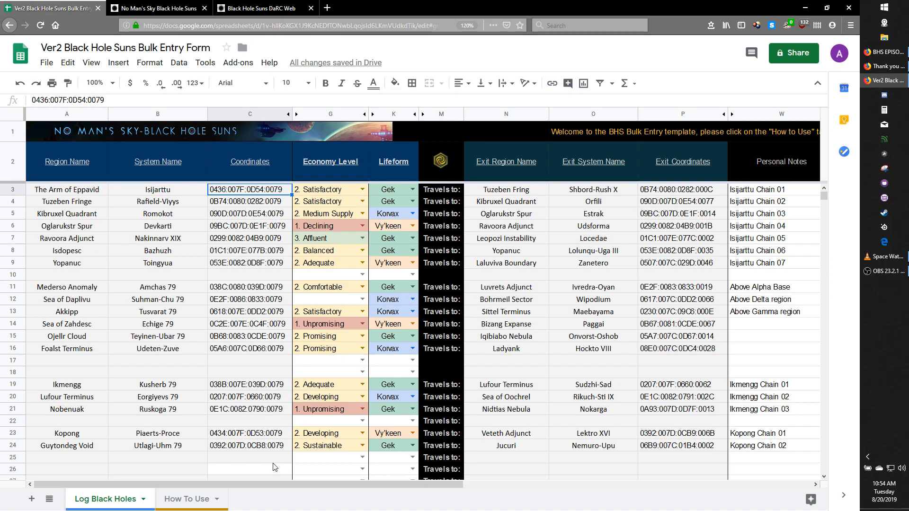
drag(290, 485, 560, 479)
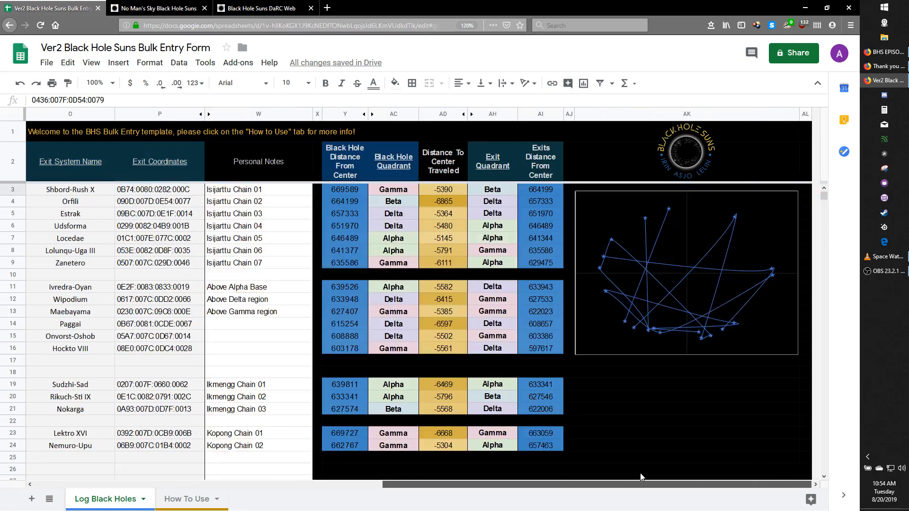
click(353, 191)
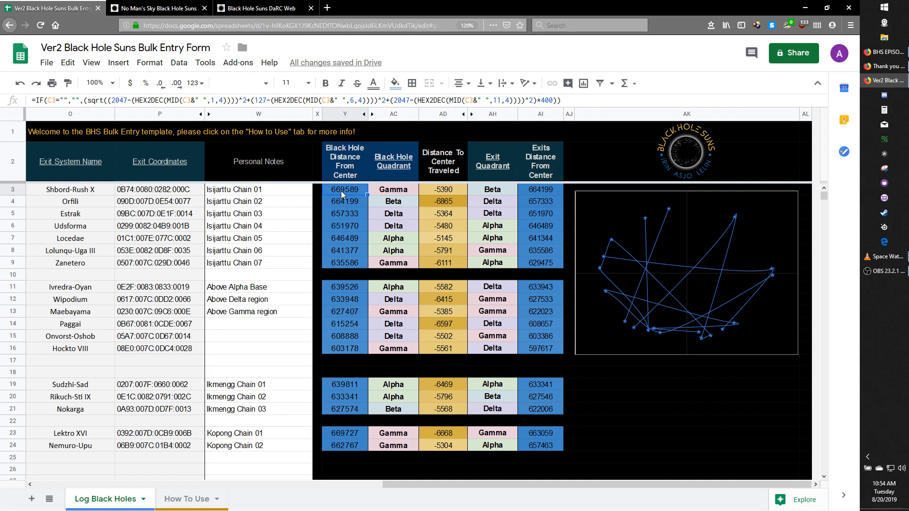
click(395, 193)
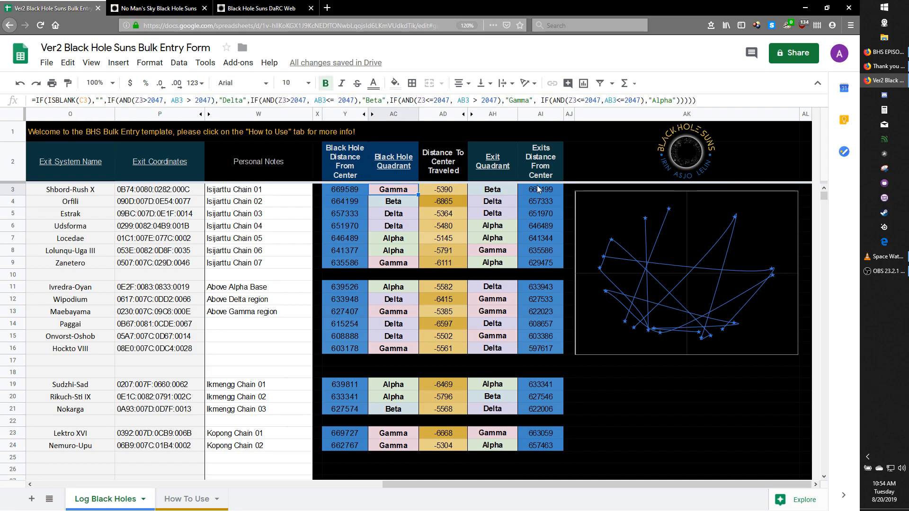
click(170, 192)
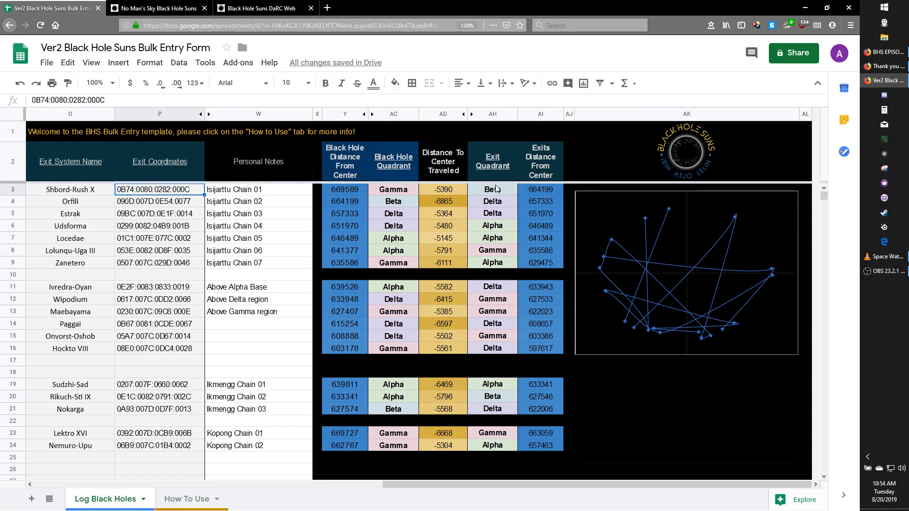
click(547, 192)
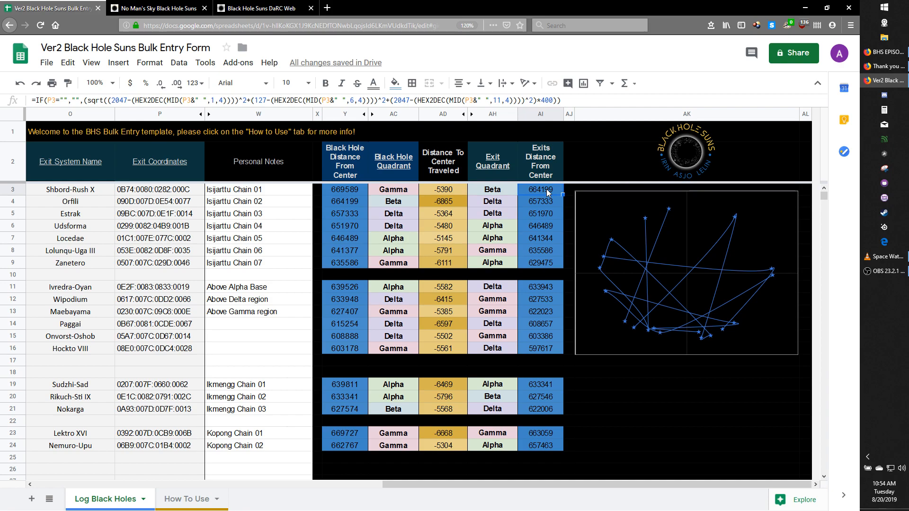
click(496, 192)
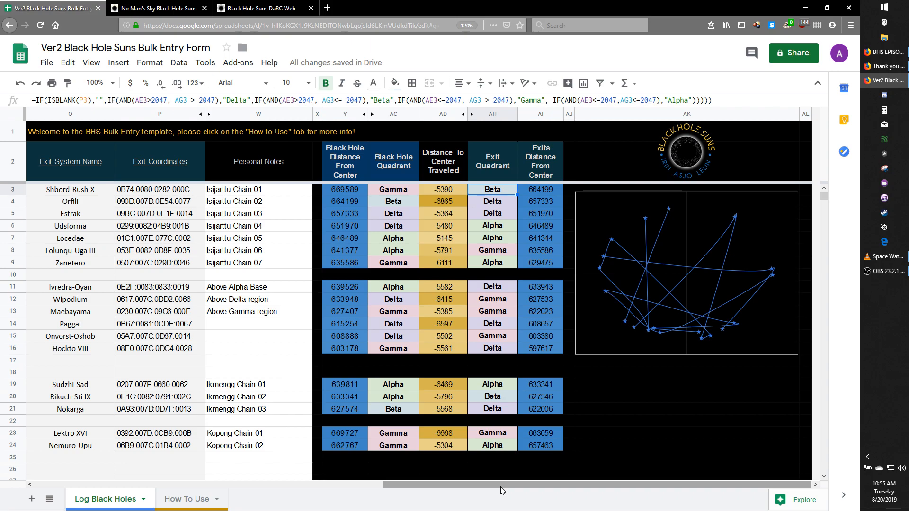
drag(498, 490, 114, 491)
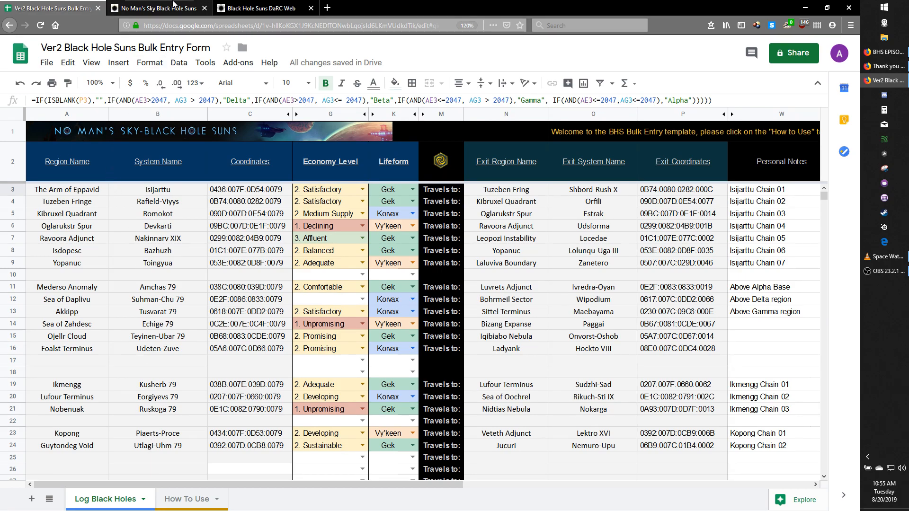
- Switch to the No Man's Sky Black Hole Suns entry page, enable File Upload and choose black_holes.csv for the bulk upload
click(174, 4)
click(362, 153)
click(49, 226)
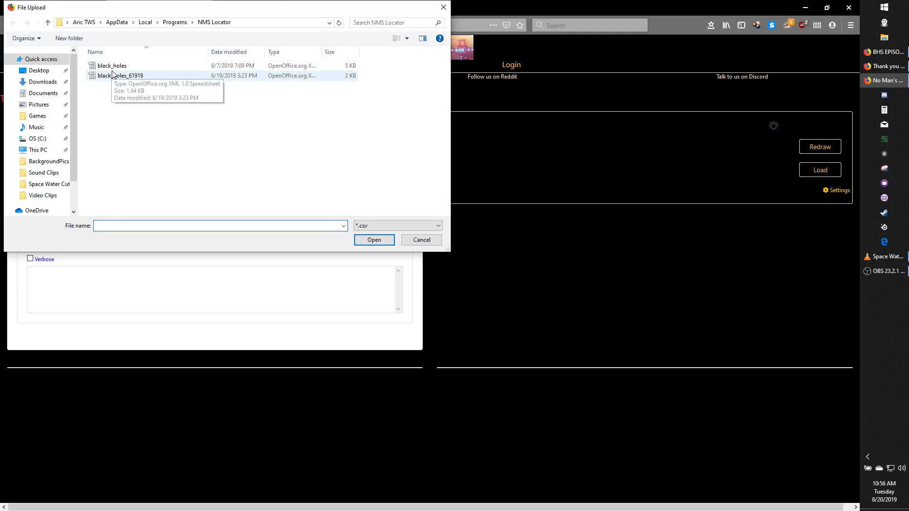
click(117, 69)
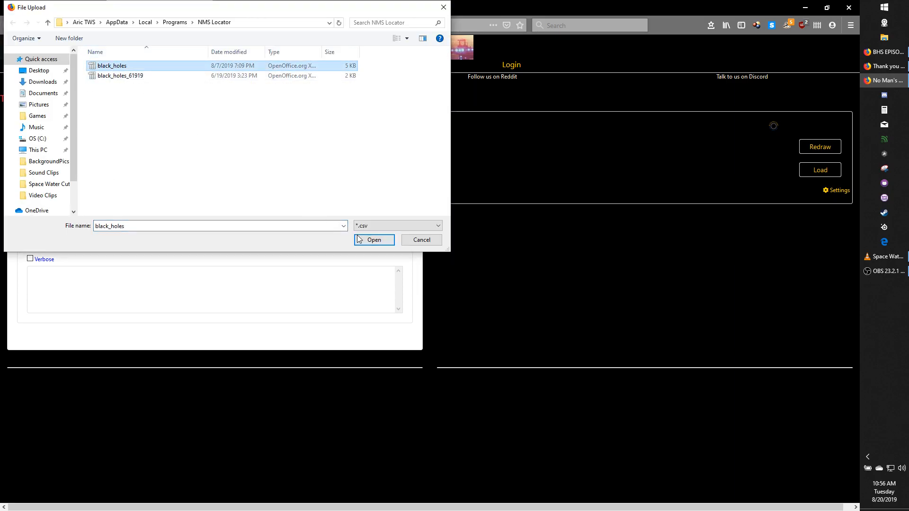
click(385, 241)
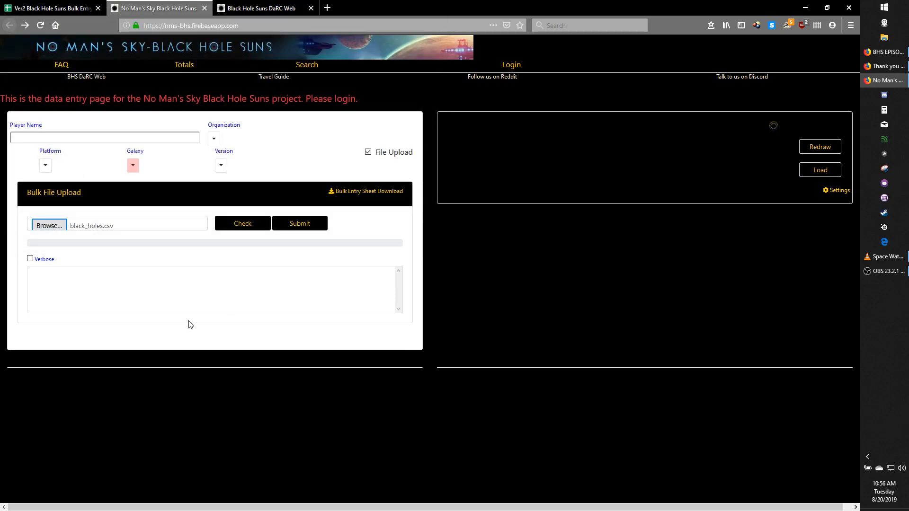
- Submit the selected bulk file and turn on Verbose output
click(288, 229)
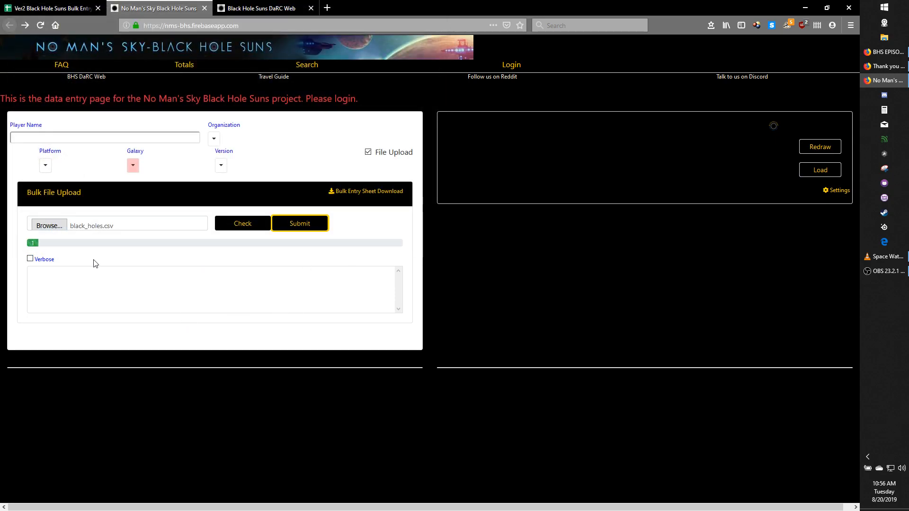
click(30, 259)
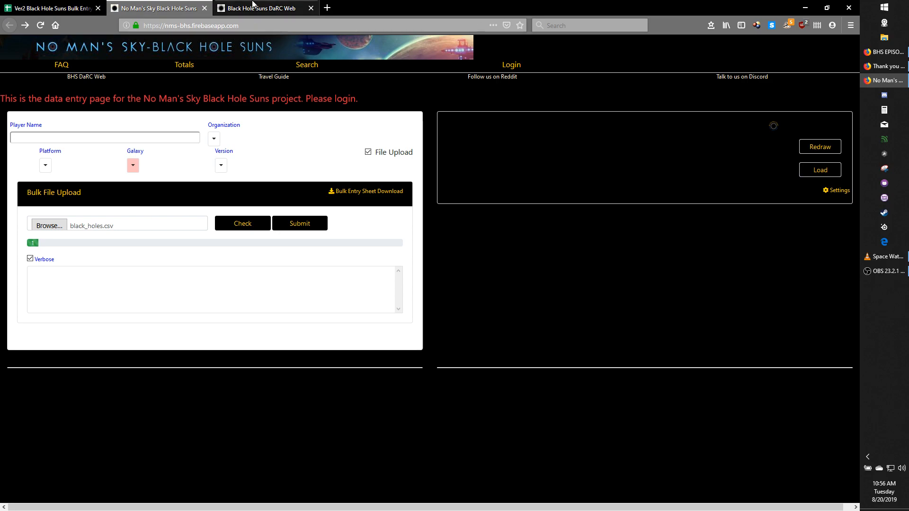
- Switch to Black Hole Suns DaRC Web and clear both the Start and Destination coordinates
click(251, 8)
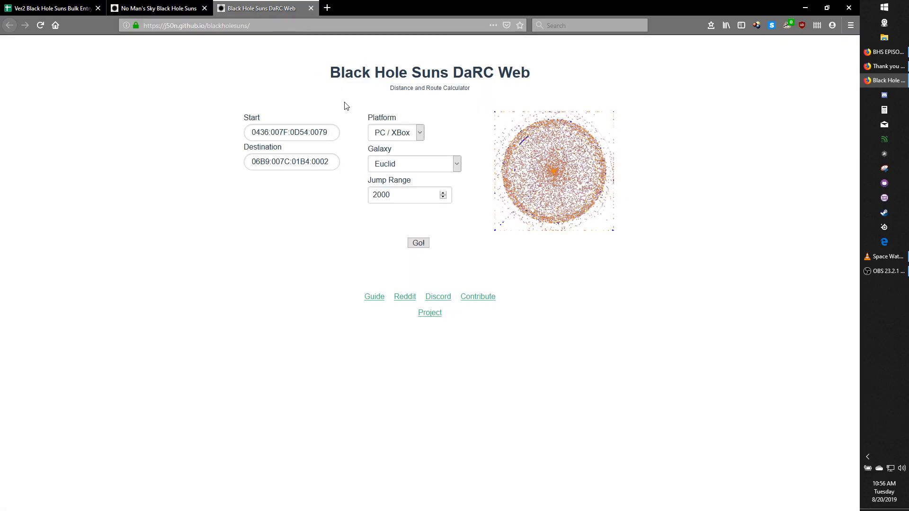
click(323, 133)
key(Delete)
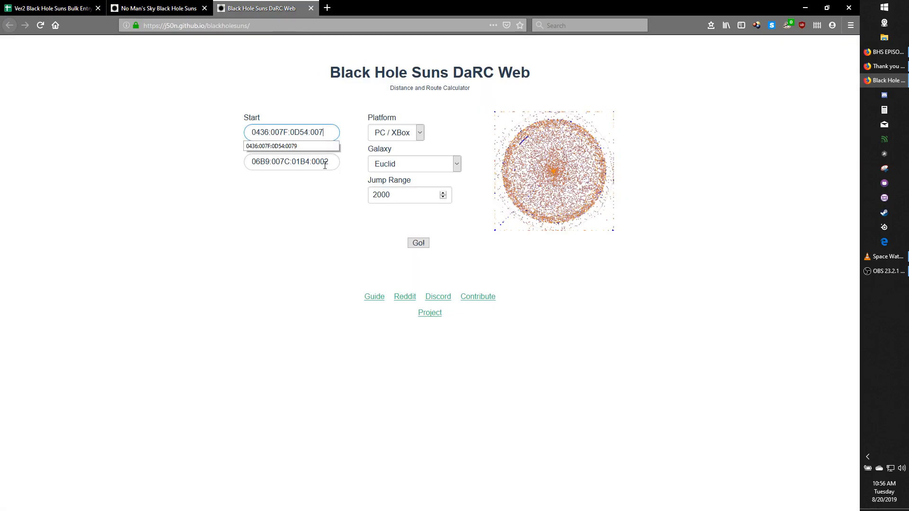
key(ctrl+a)
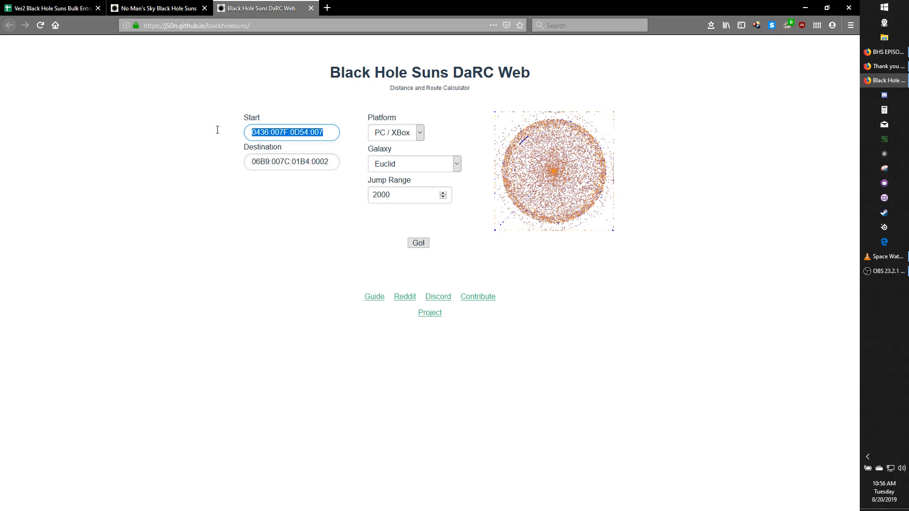
key(Delete)
click(303, 162)
key(ctrl+a)
key(Delete)
click(208, 93)
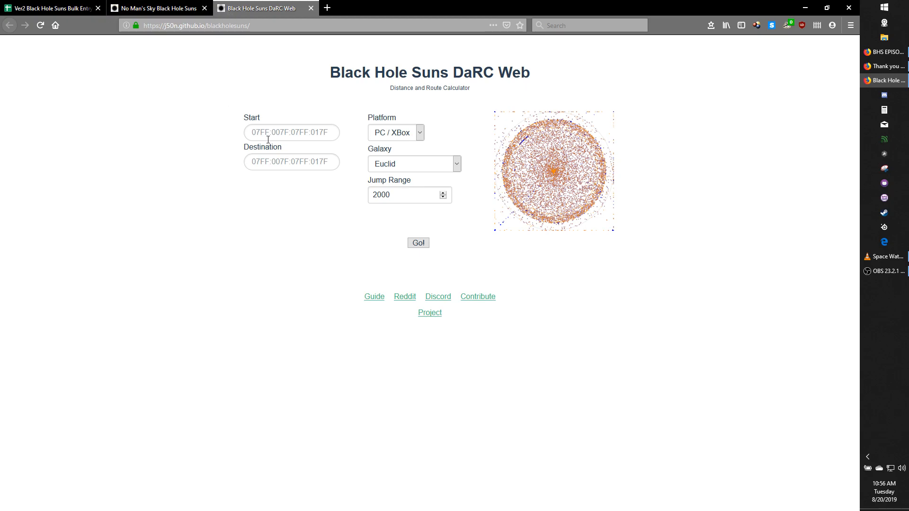
- Copy the Isijarttu system's coordinates 0436:007F:0D54:0079 from row 3 of the bulk entry sheet into DaRC Web's Start field
click(185, 14)
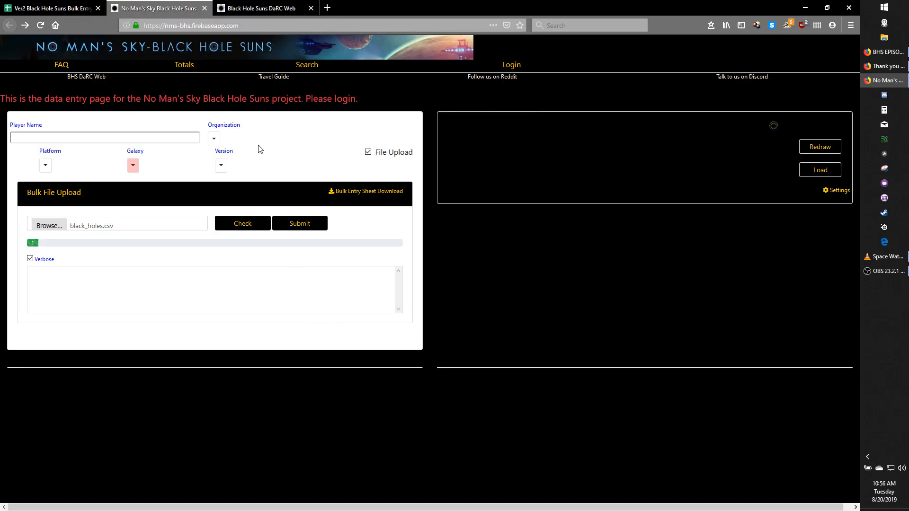
click(52, 4)
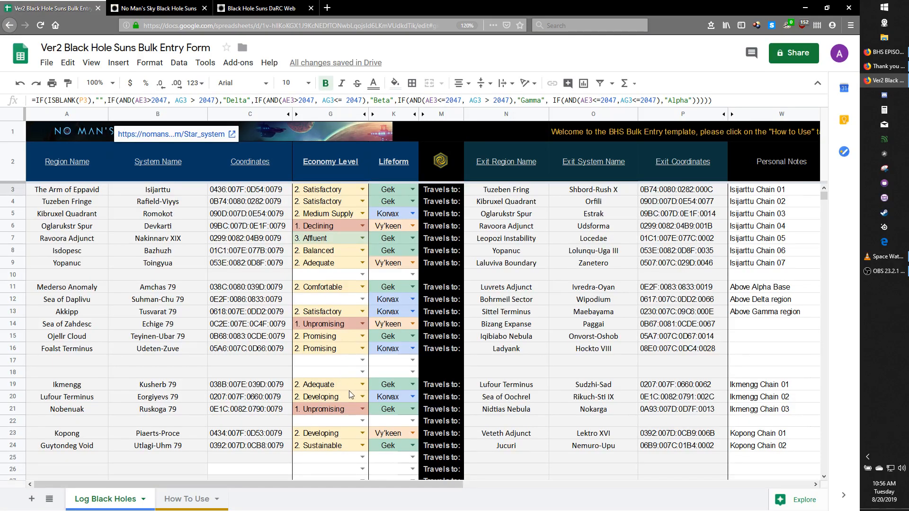
click(242, 194)
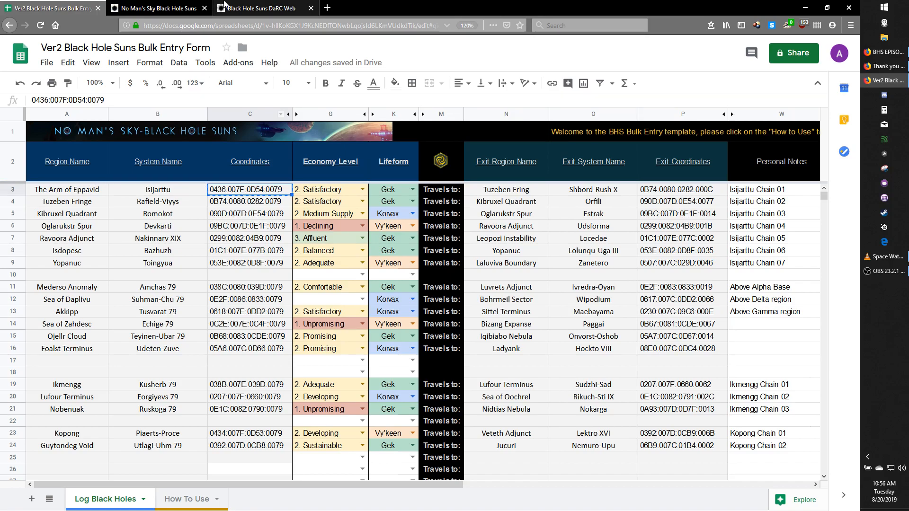
click(246, 8)
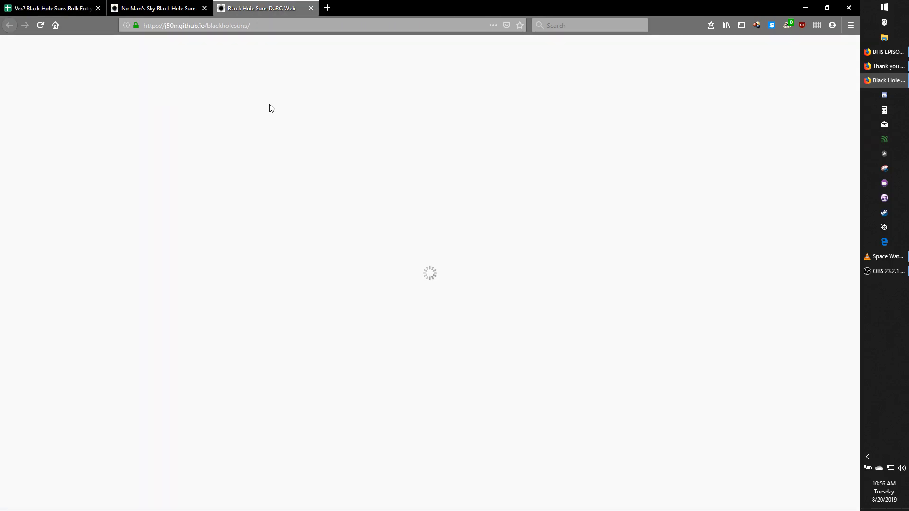
click(315, 135)
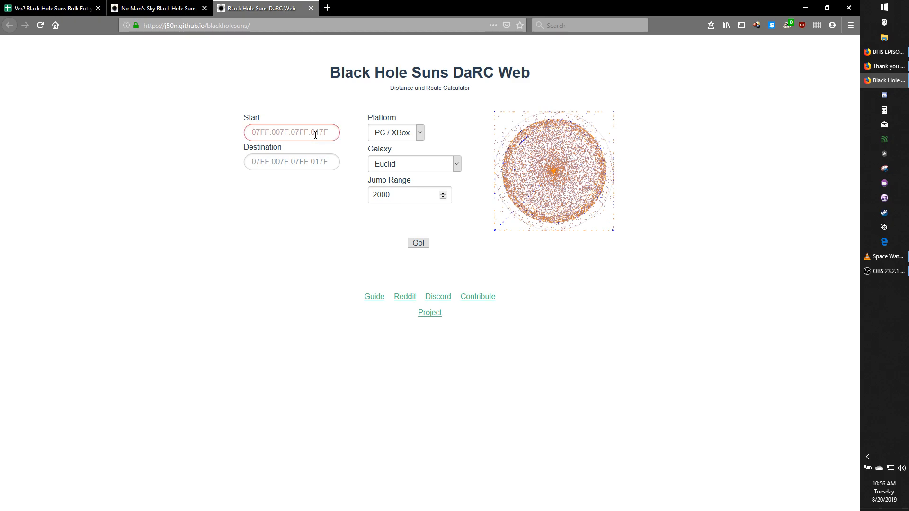
text(0436:007F:0D54:0079)
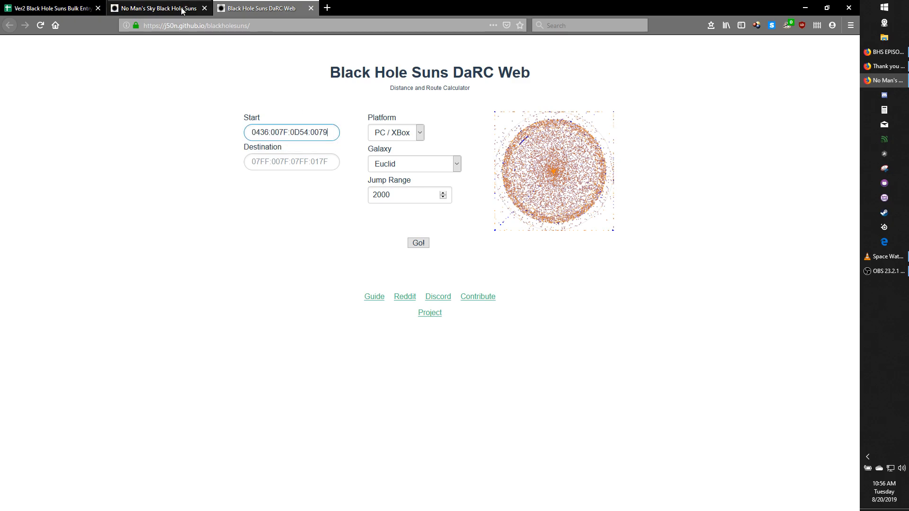
- Copy row 24's exit coordinates 06B9:007C:01B4:0002 from the bulk entry sheet and enter them as the Destination in DaRC Web
click(184, 8)
click(76, 8)
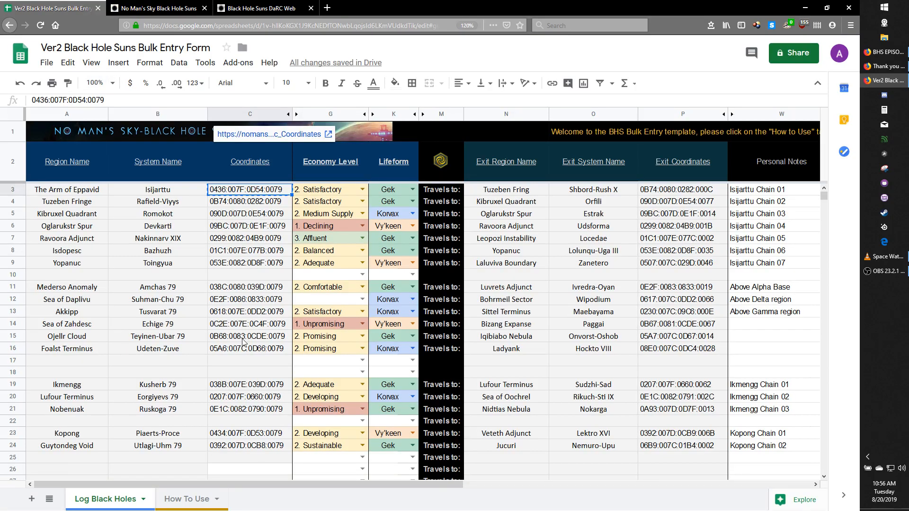
click(667, 447)
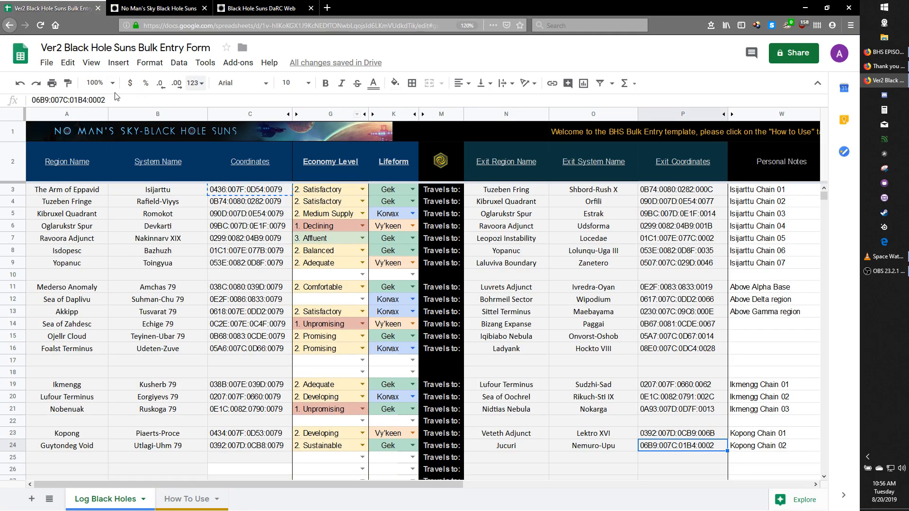
drag(113, 100, 13, 103)
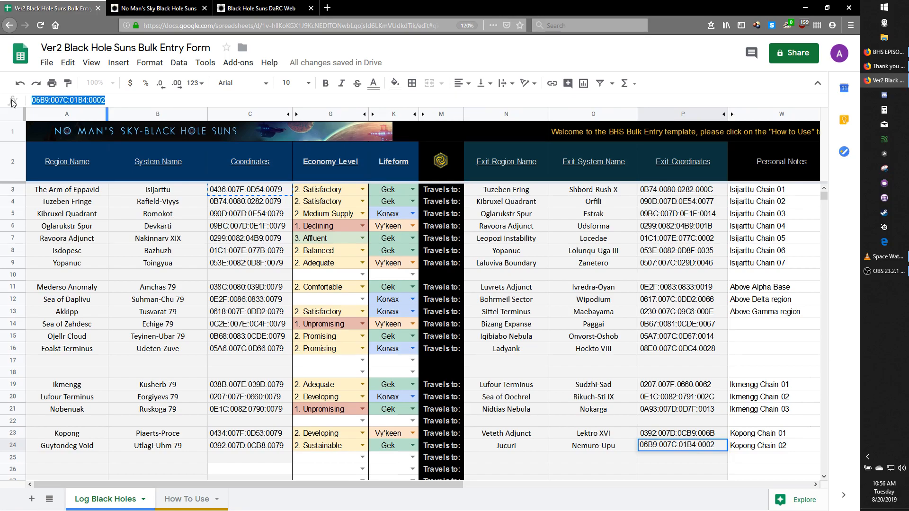
click(261, 9)
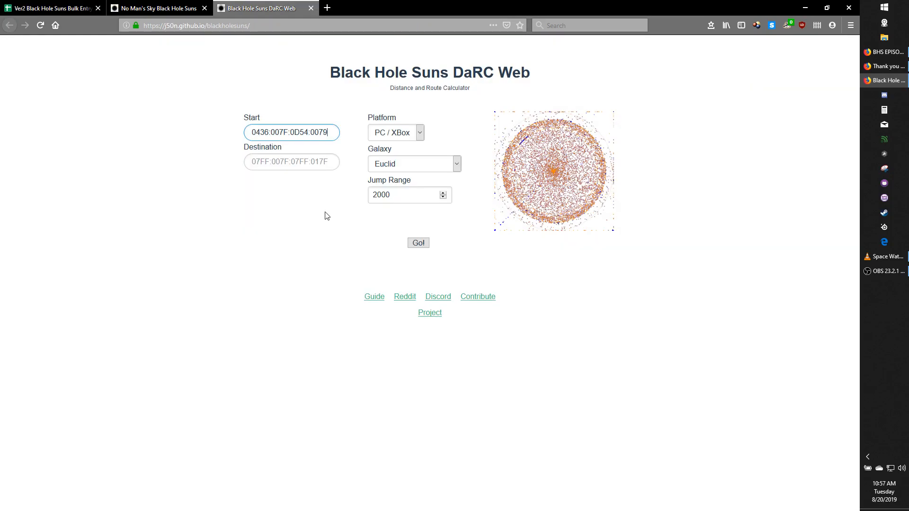
click(287, 159)
key(Down)
key(Return)
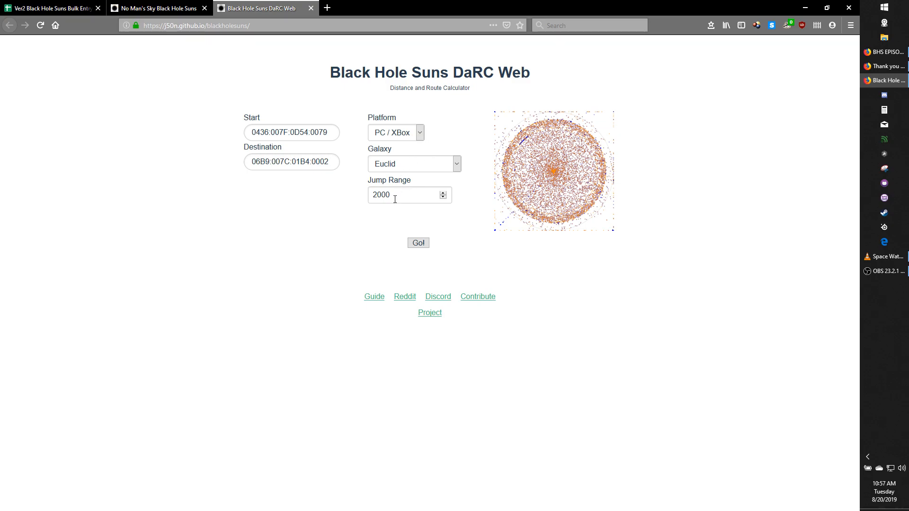
- Calculate the route between the two coordinates and examine the Direct Route entry in the route summary
click(416, 244)
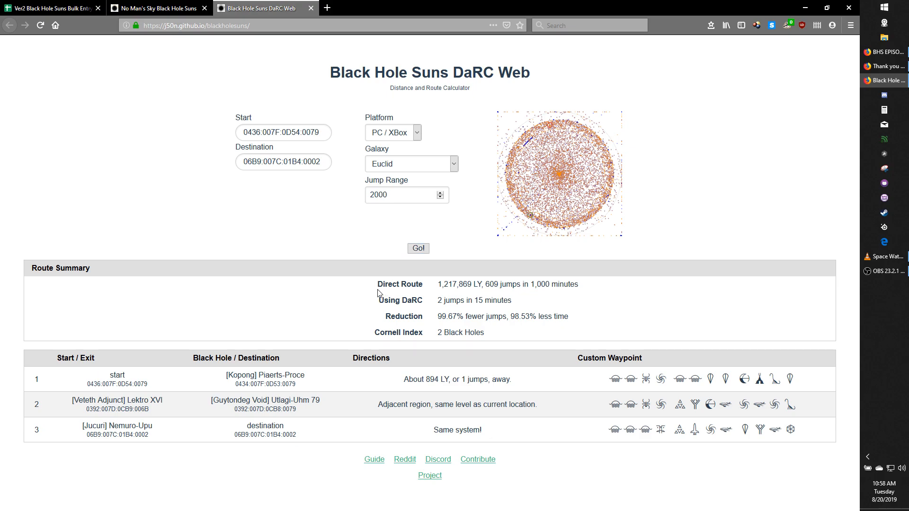
drag(378, 284, 583, 288)
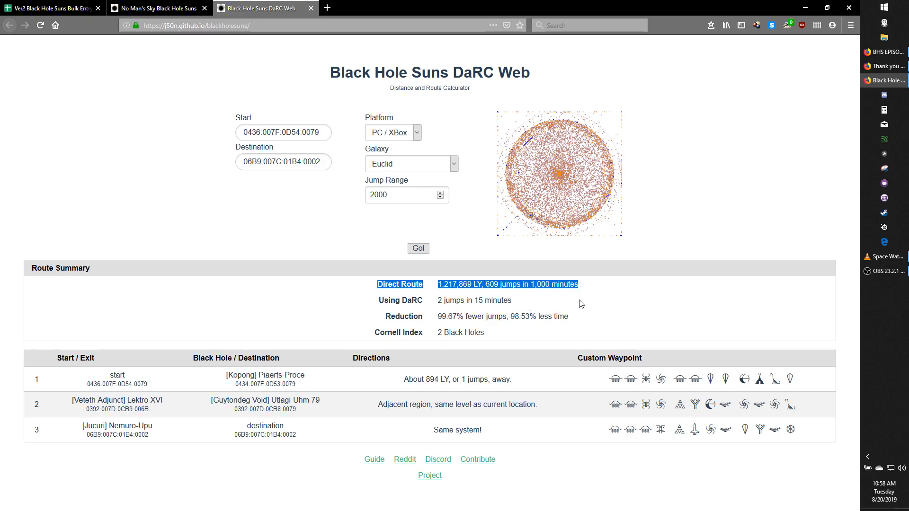
click(579, 302)
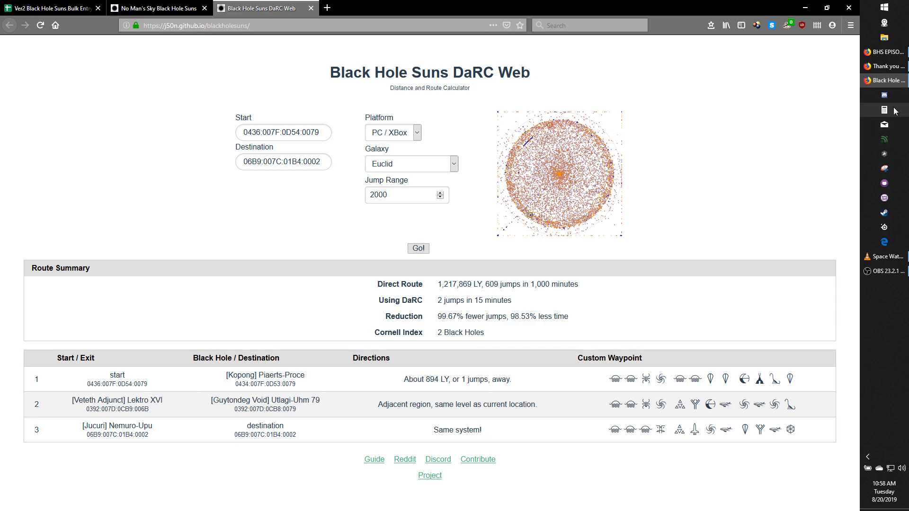
- Switch to the Thank you Card presentation in Google Slides and show it full screen
click(886, 67)
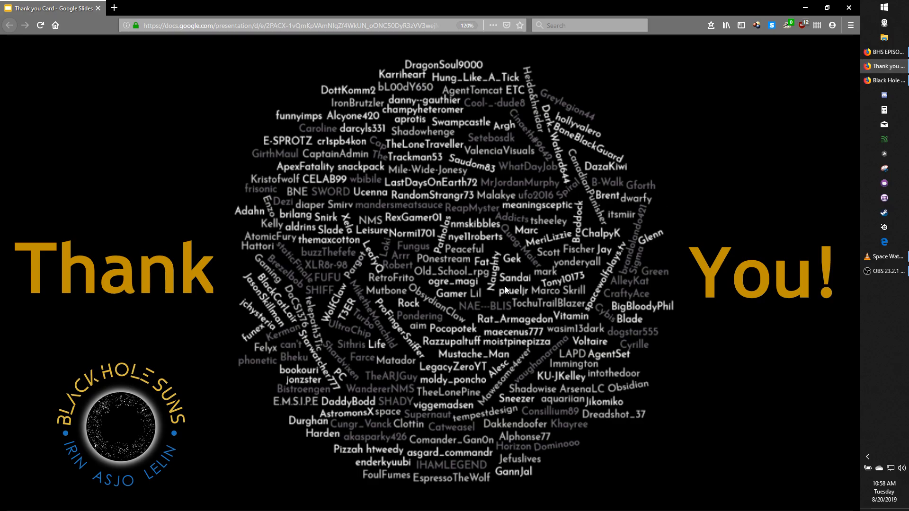
click(199, 485)
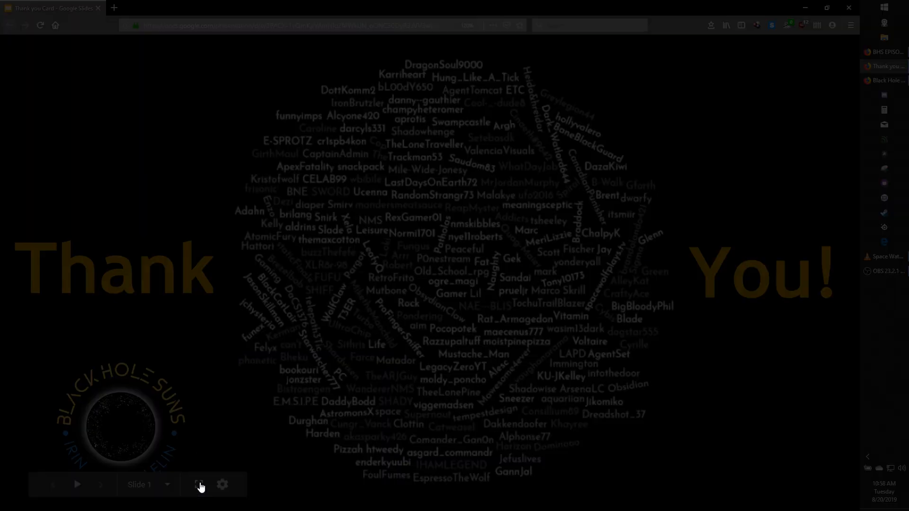